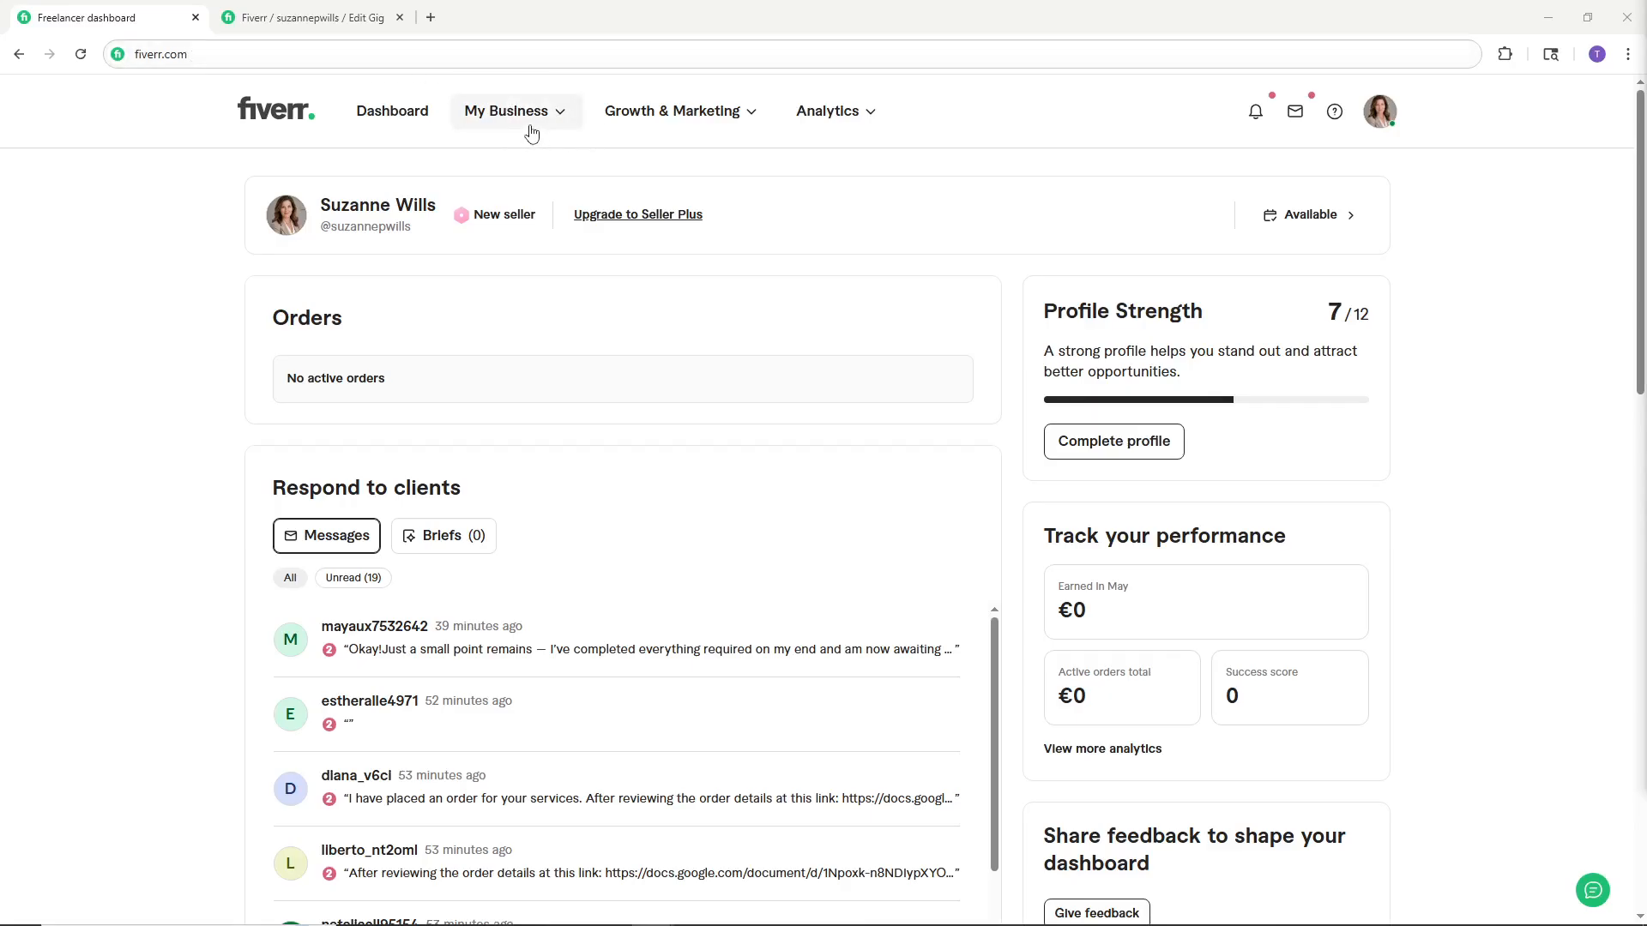
- Go to the seller account's gig management page and start creating a new gig
left_click(532, 125)
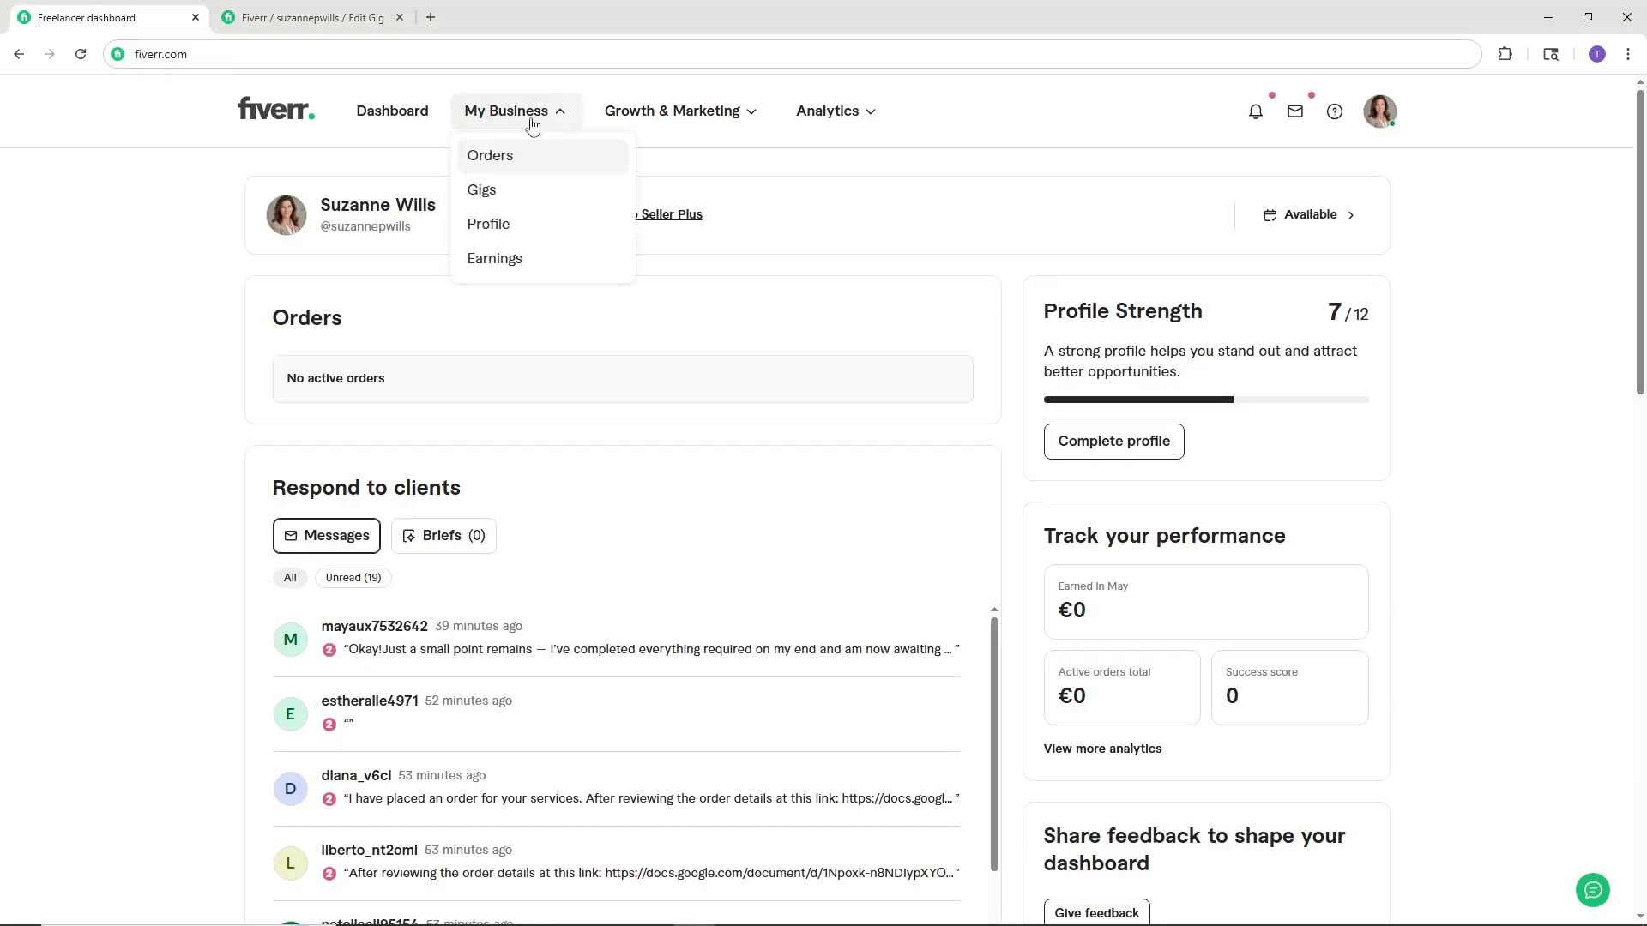
left_click(486, 192)
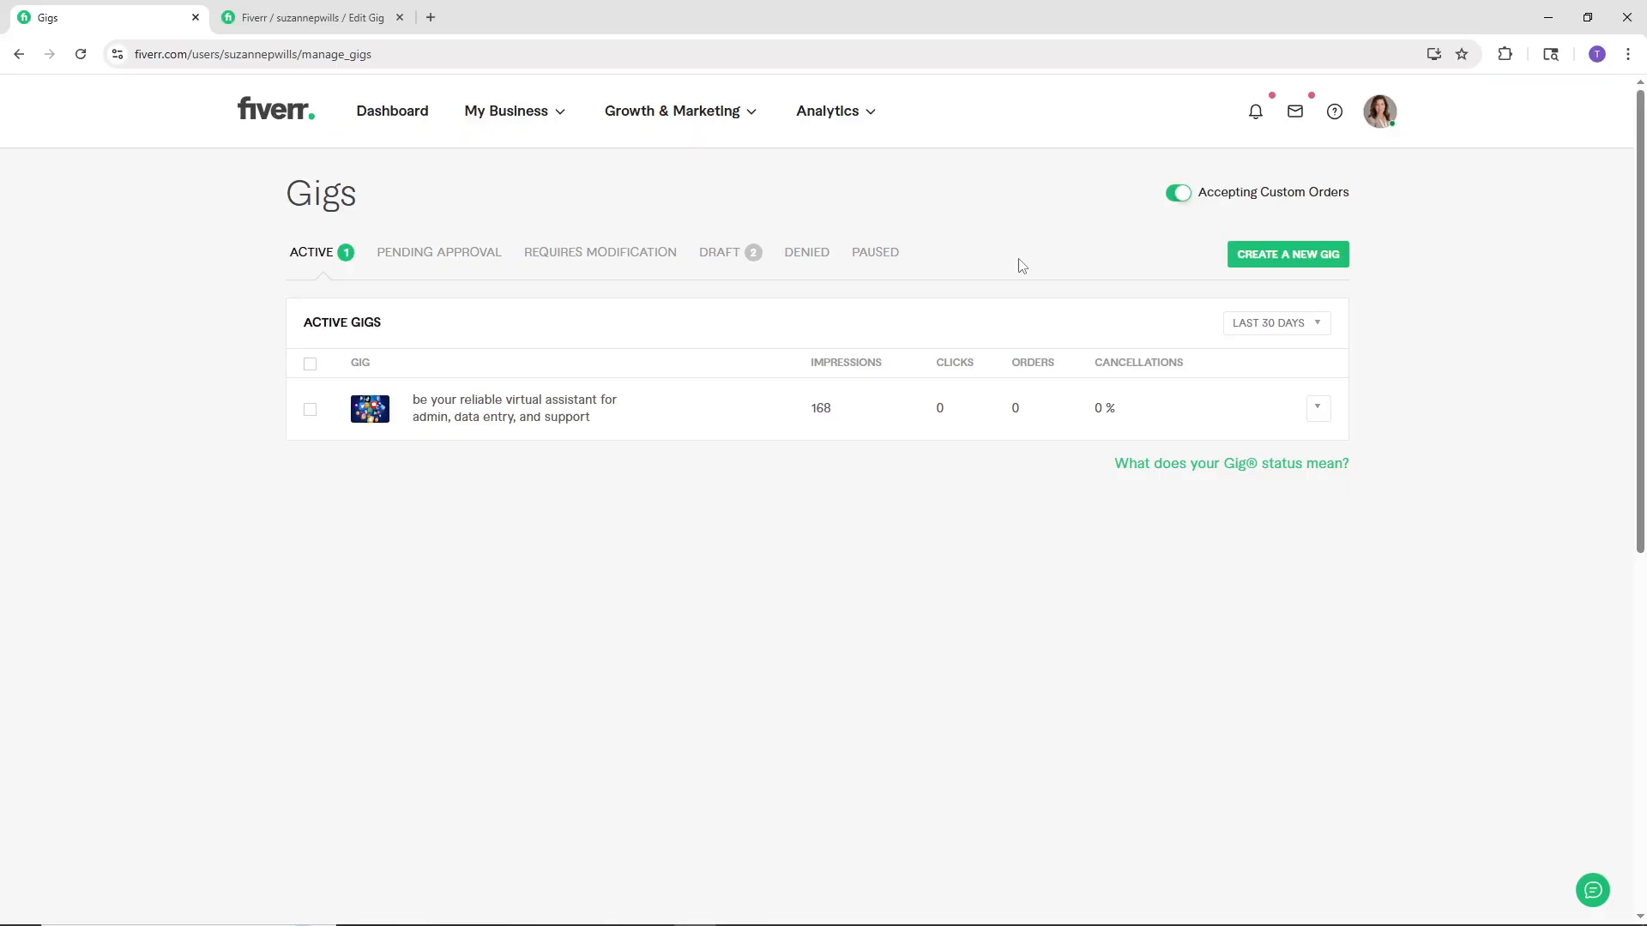
left_click(1285, 265)
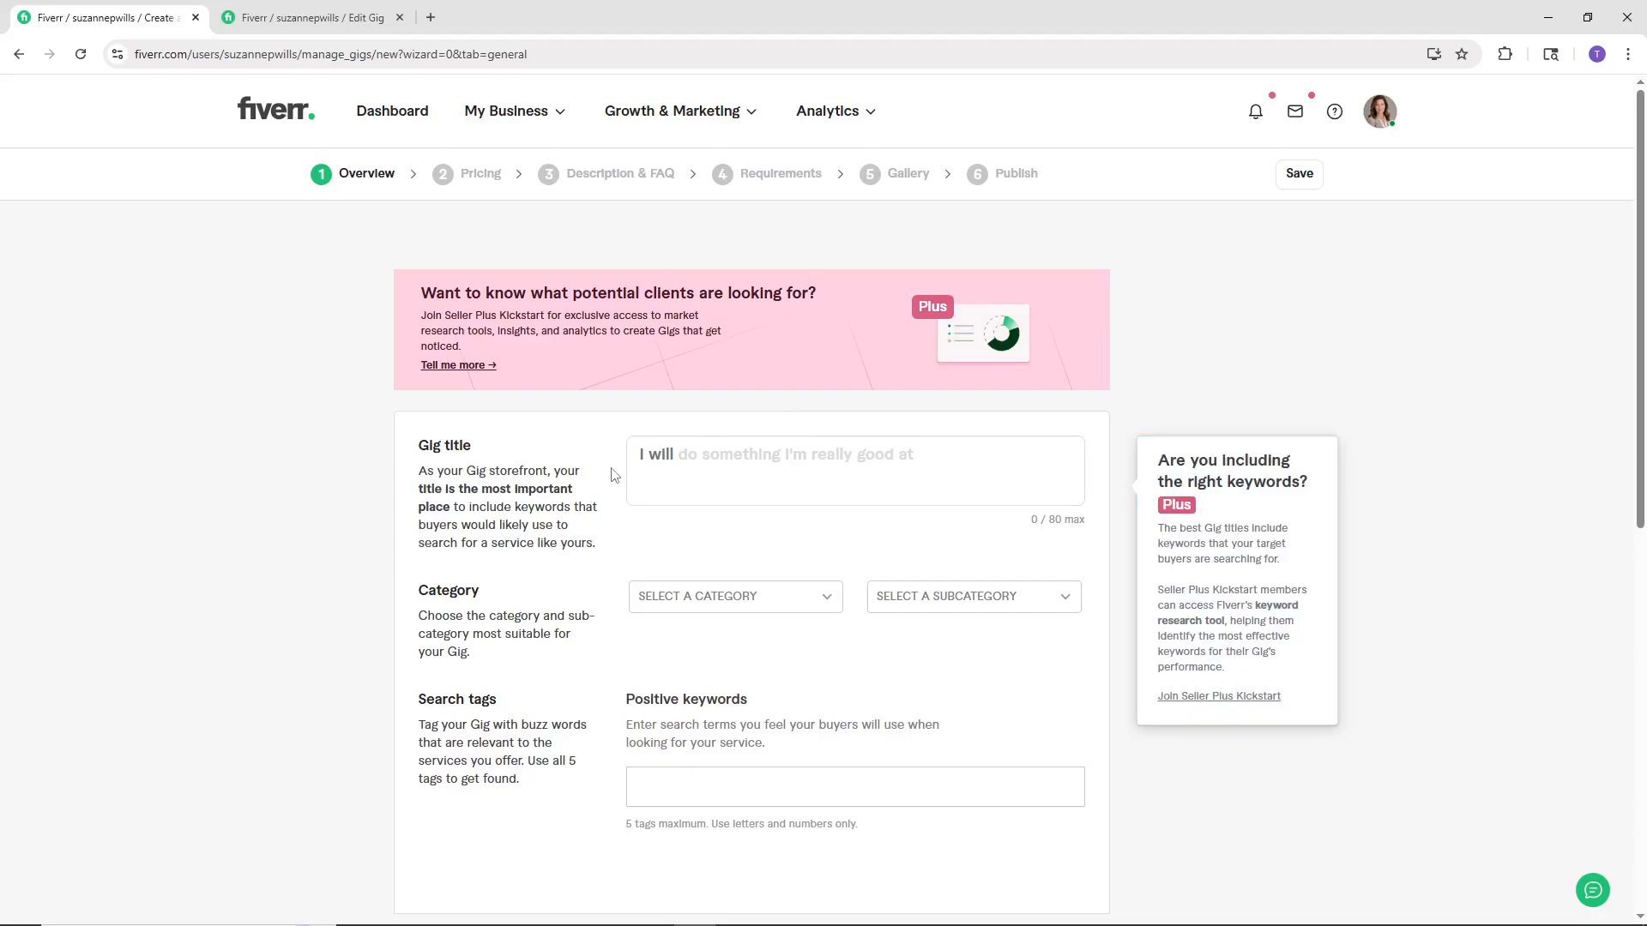
- Enter "High Quality Data Entry and Spreadsheet Management" as the gig title after "I will"
left_click(679, 468)
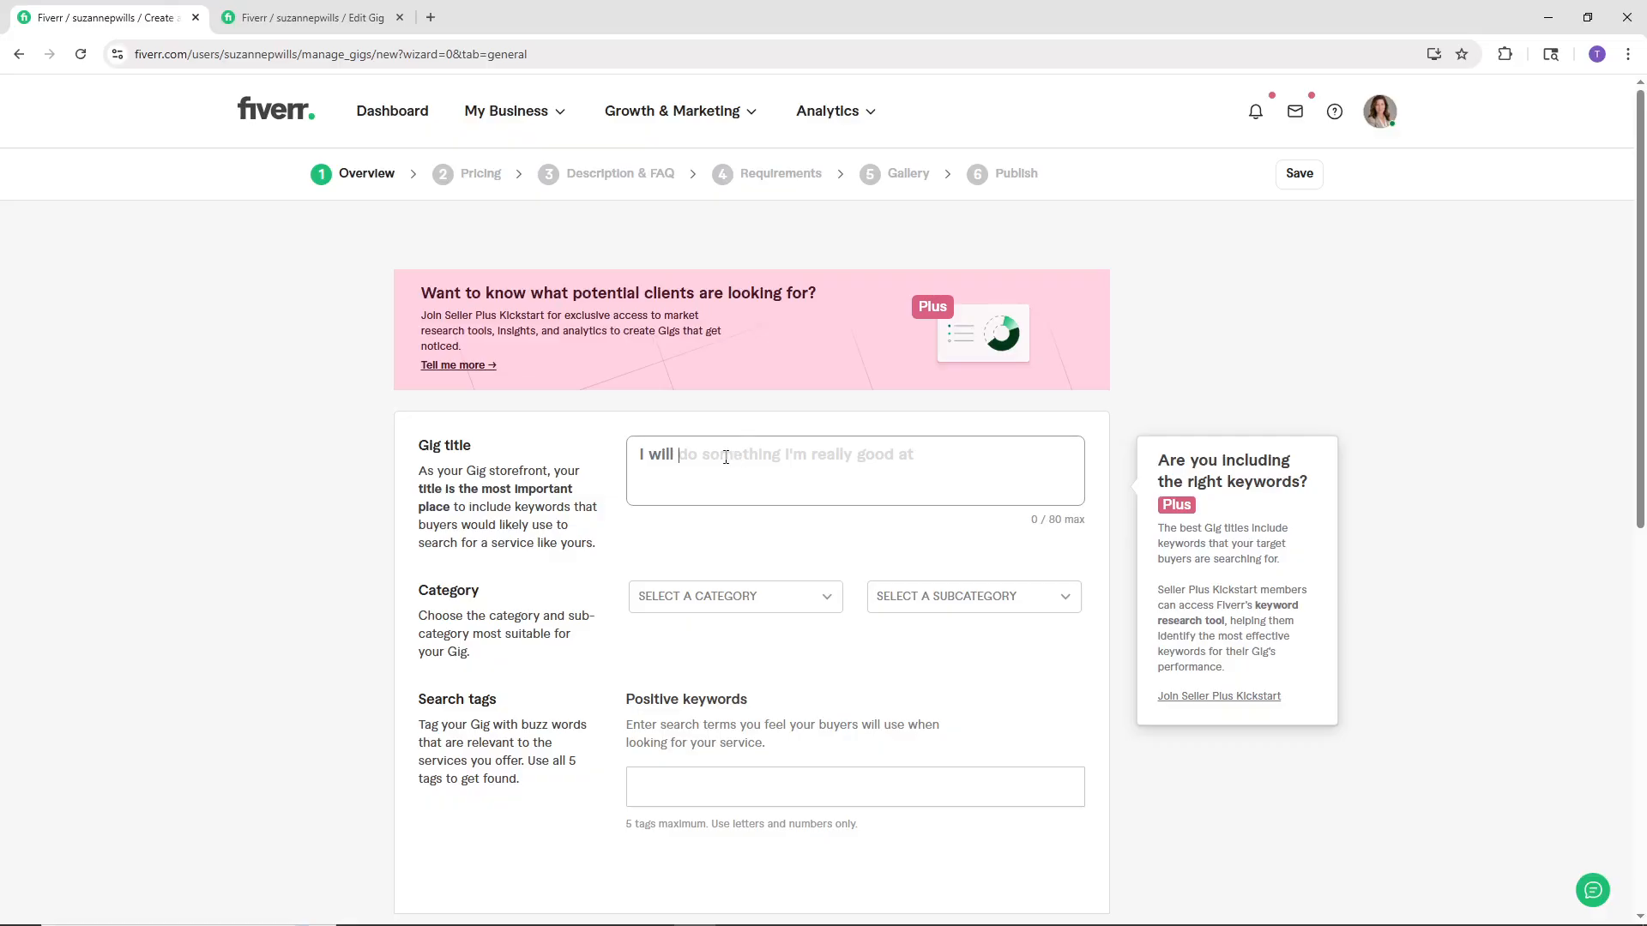
type("High Quality Data Entry and Spreadsheet Management")
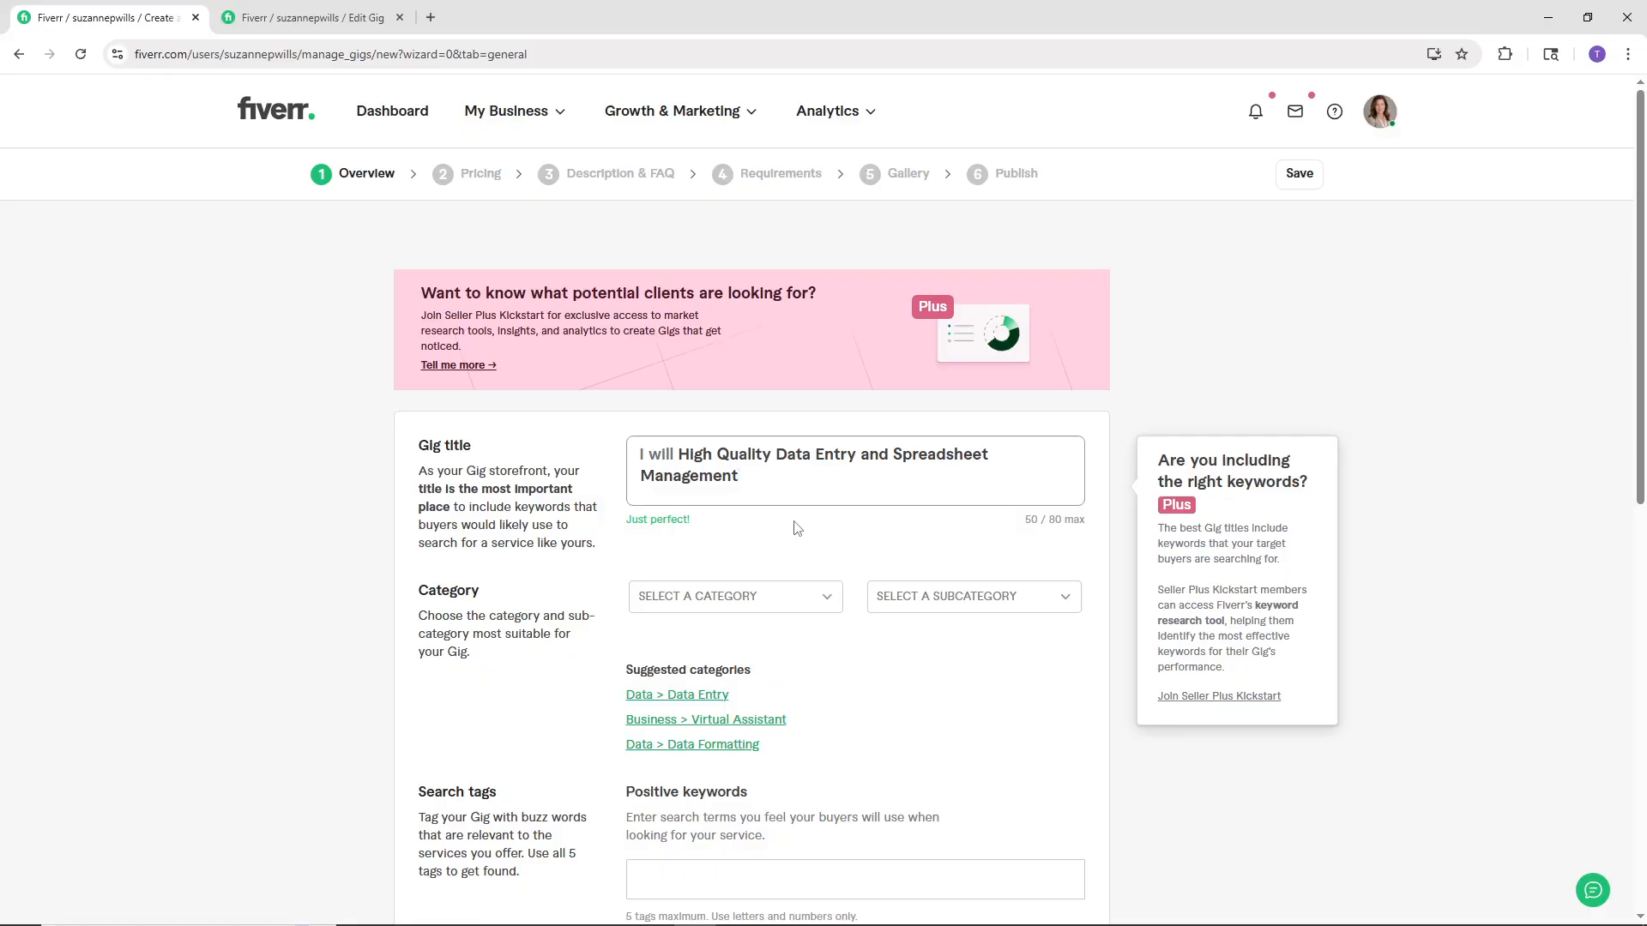
left_click(793, 527)
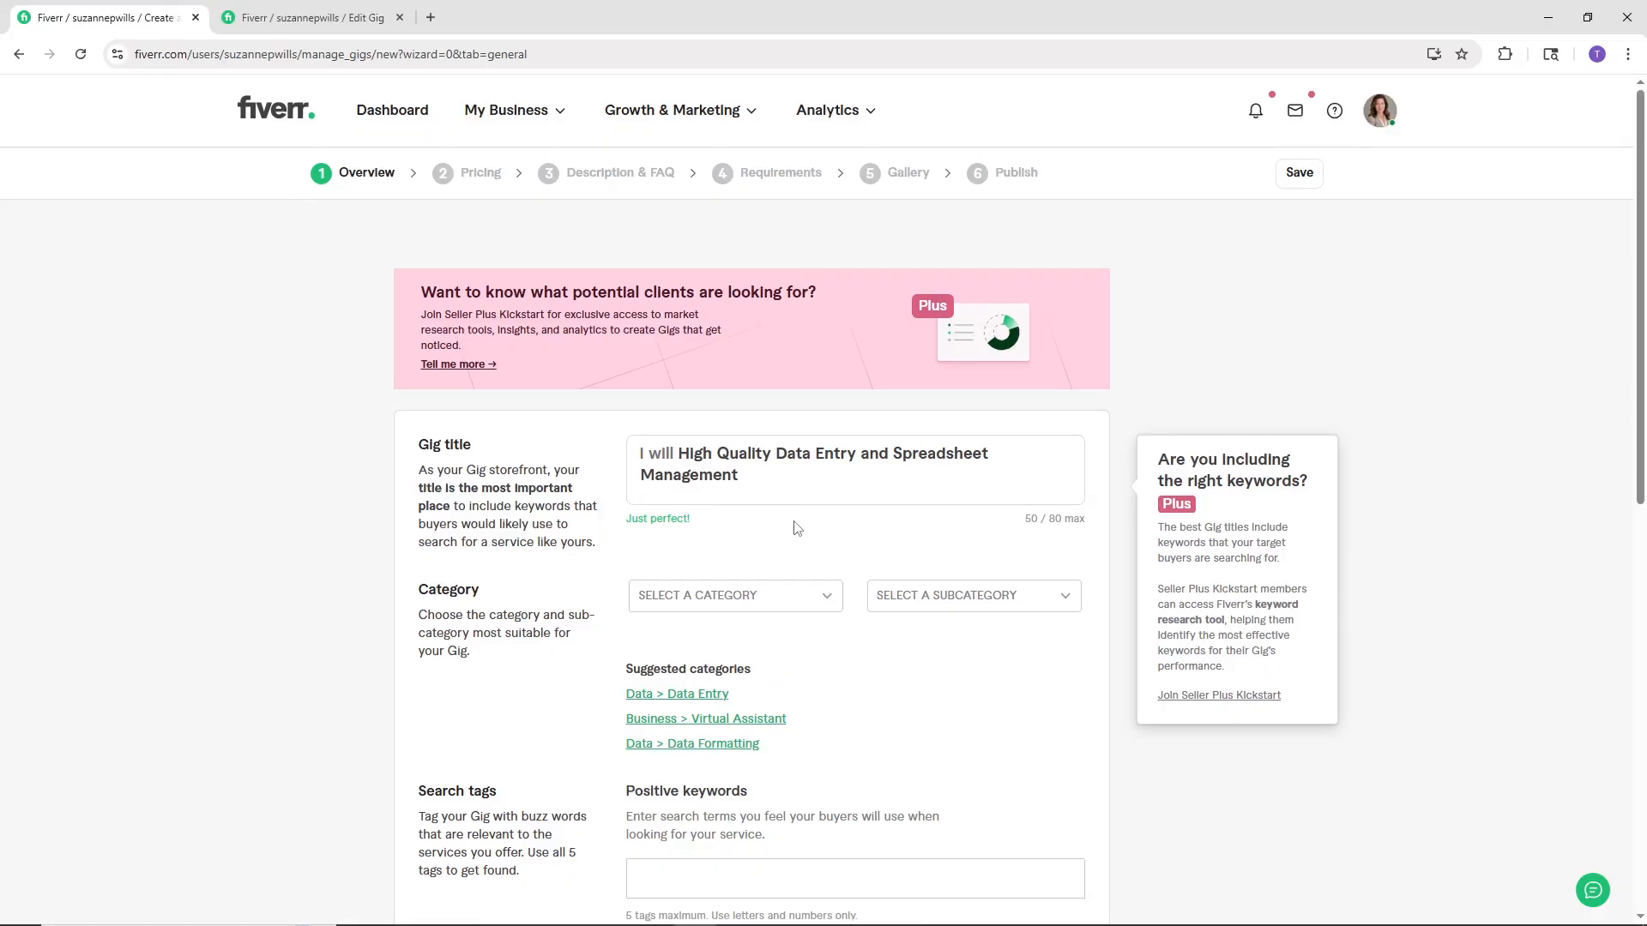
- Set the gig's category to Data and its subcategory to Data Entry
scroll(791, 526, "down", 1)
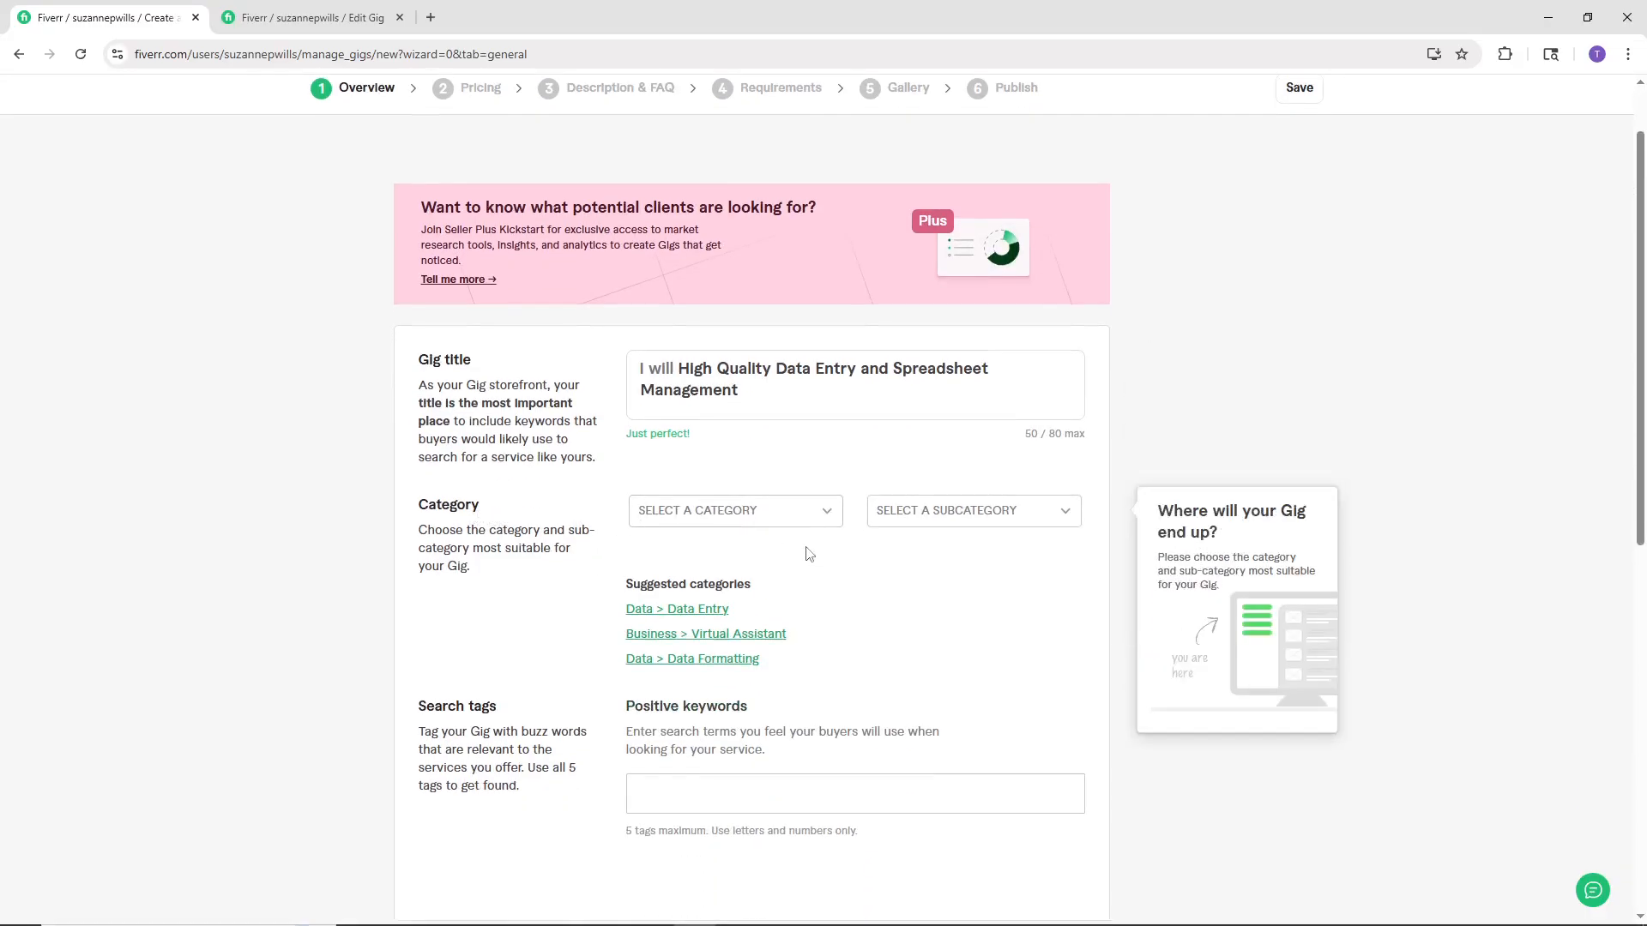
left_click(823, 519)
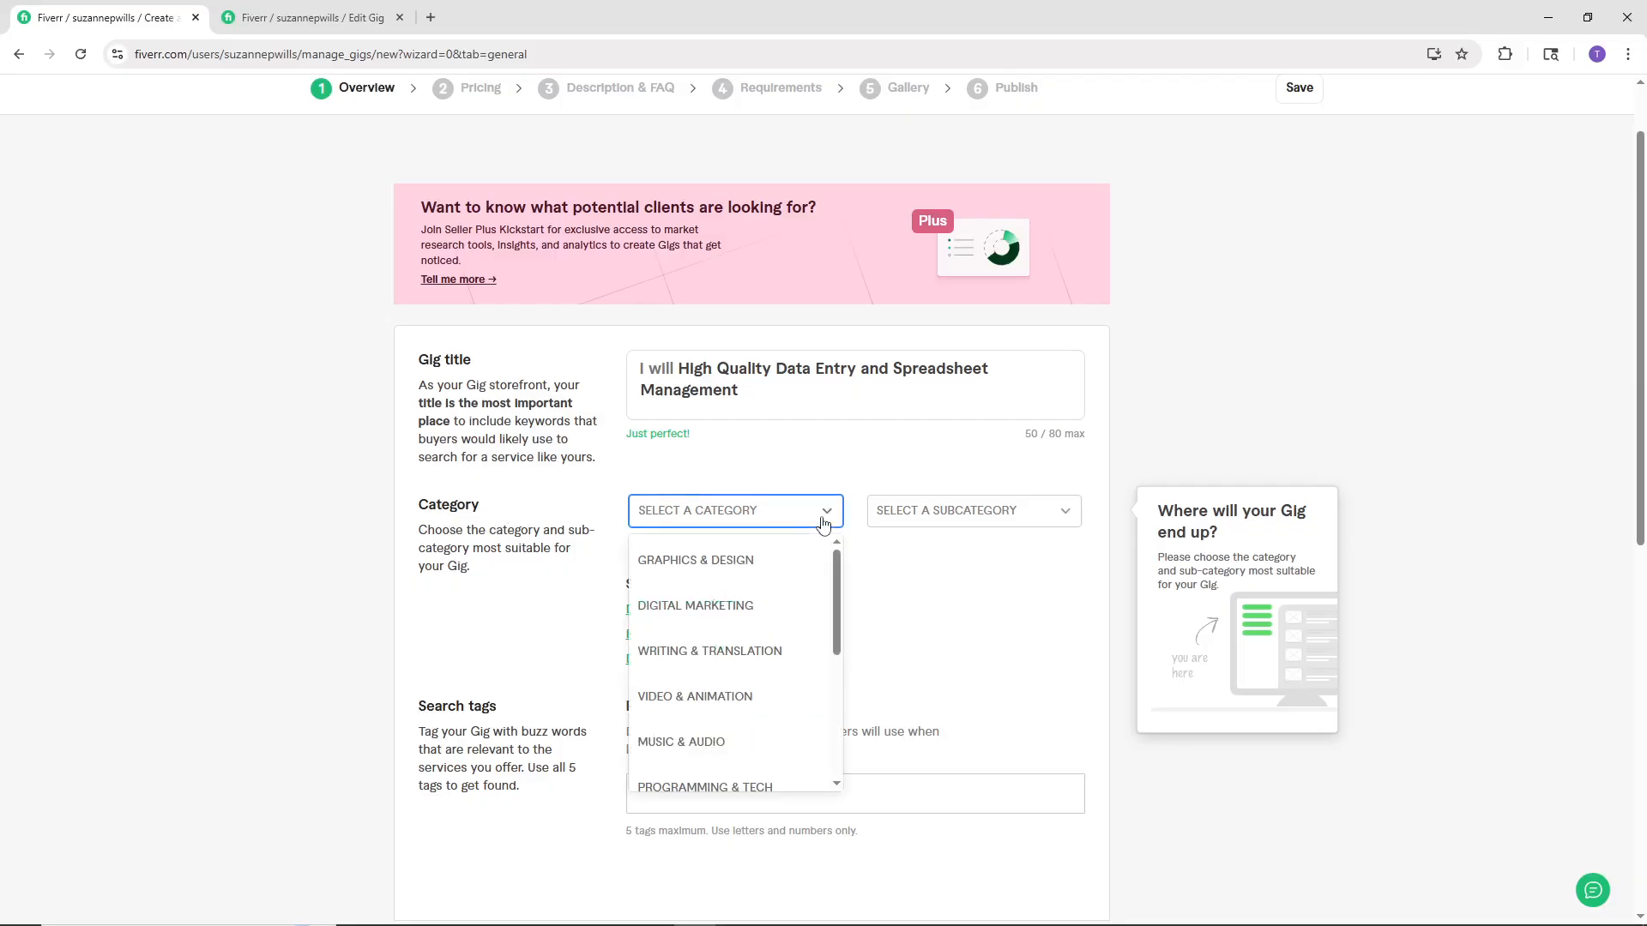
scroll(789, 720, "down", 3)
left_click(687, 671)
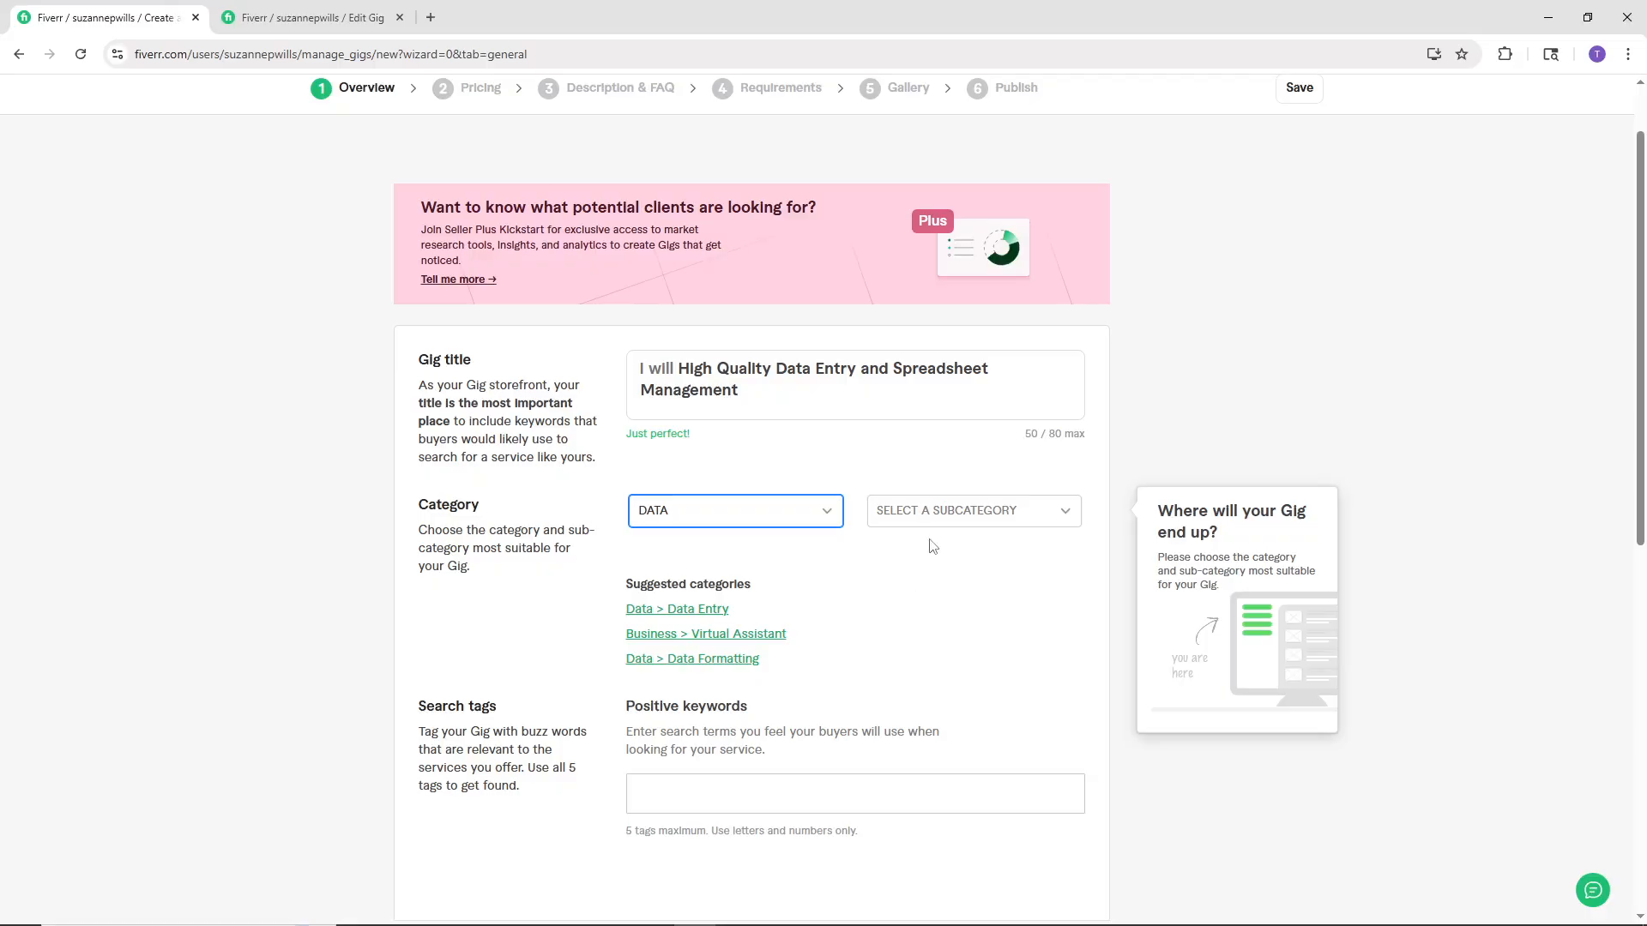
left_click(1048, 517)
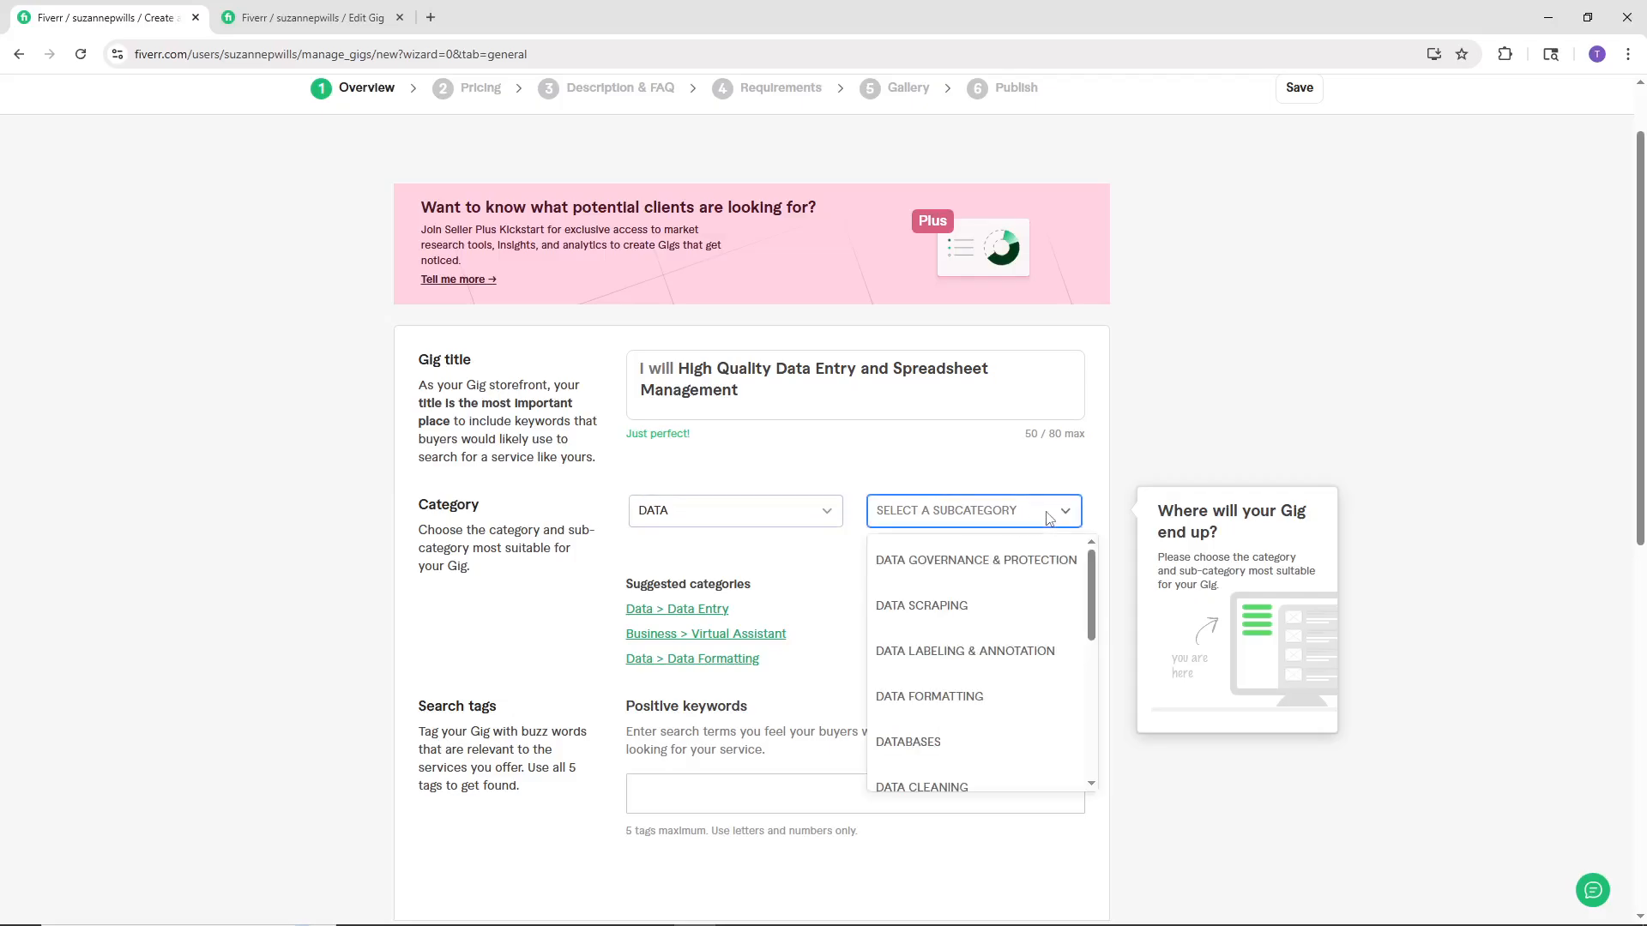
scroll(1043, 525, "down", 2)
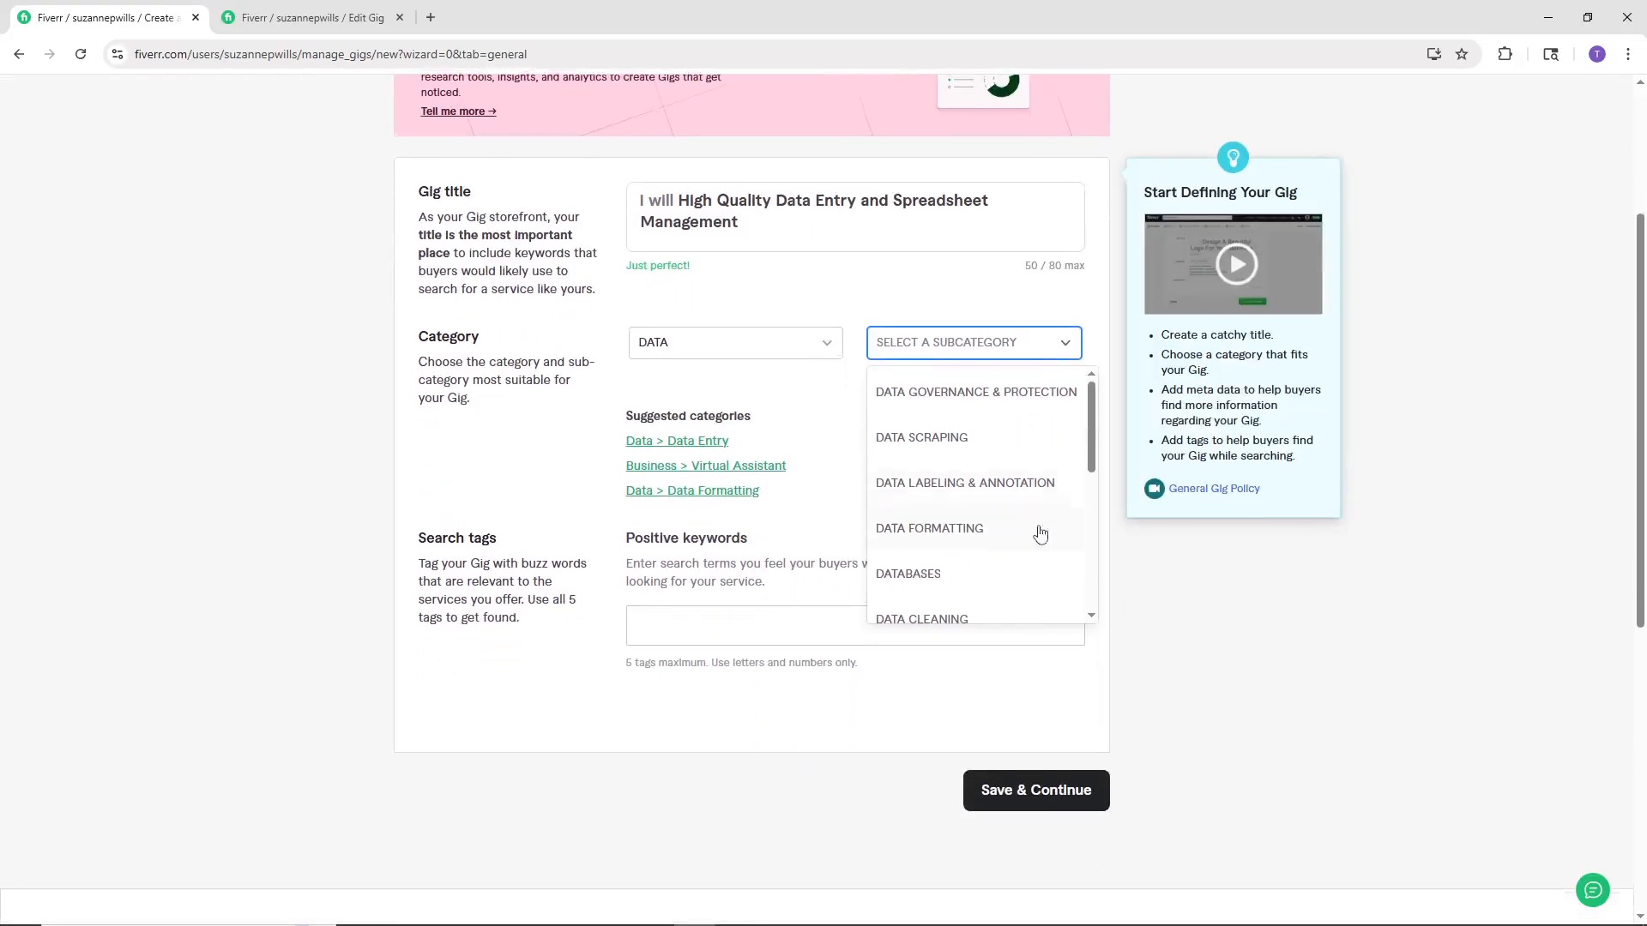
scroll(1037, 533, "down", 2)
scroll(978, 471, "down", 5)
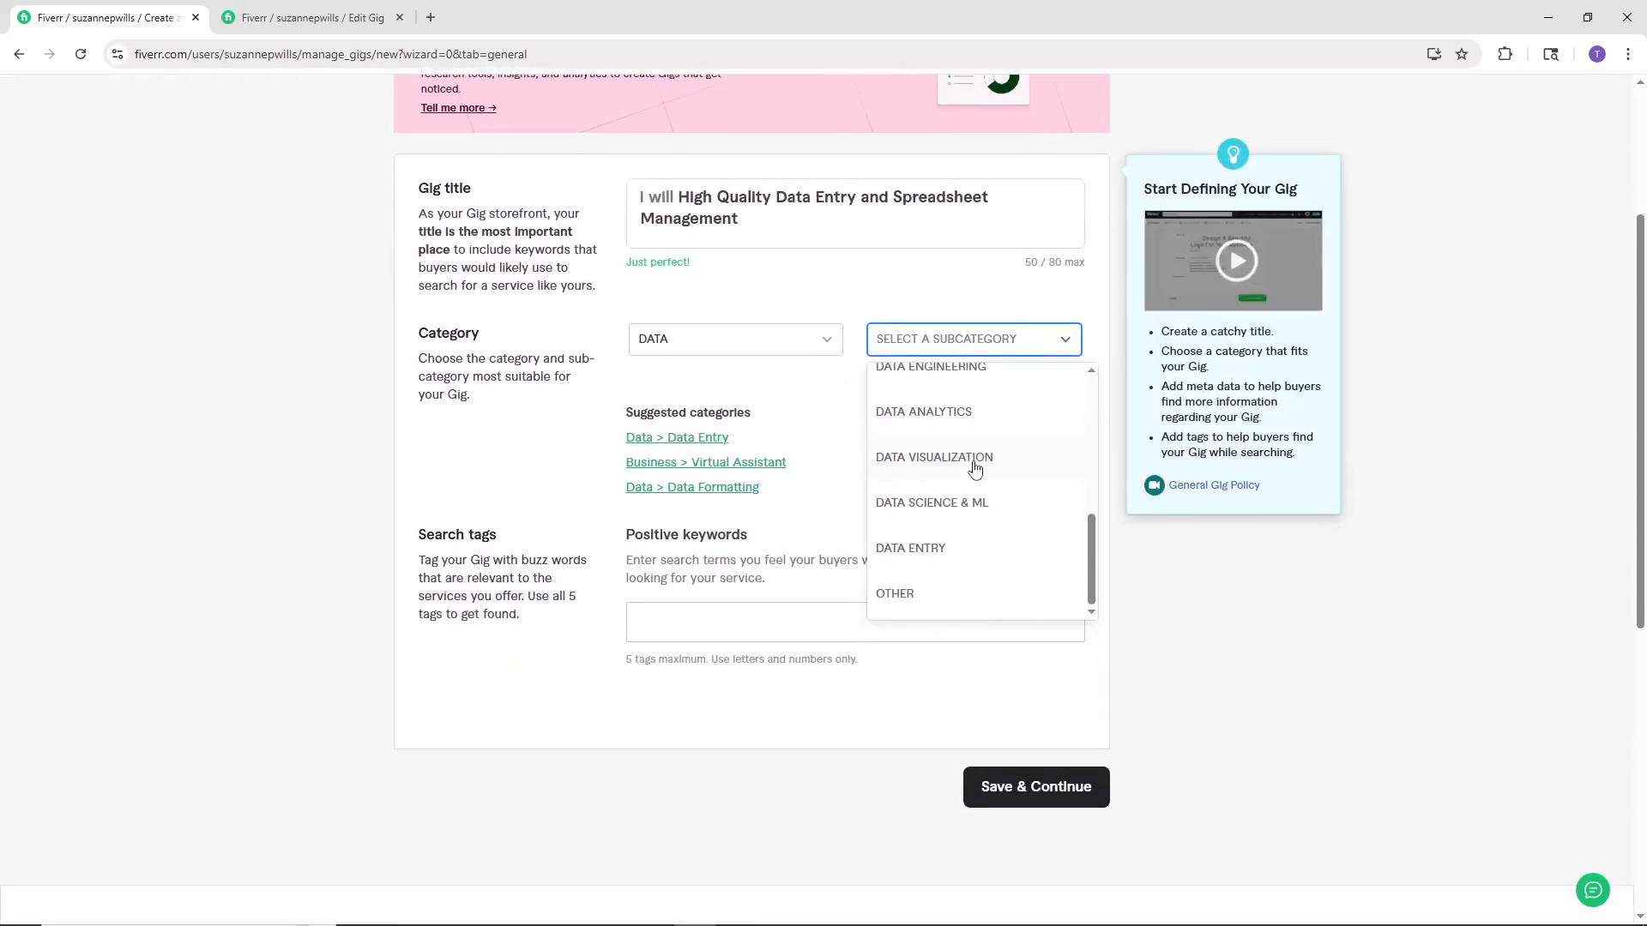
left_click(922, 550)
scroll(918, 514, "up", 1)
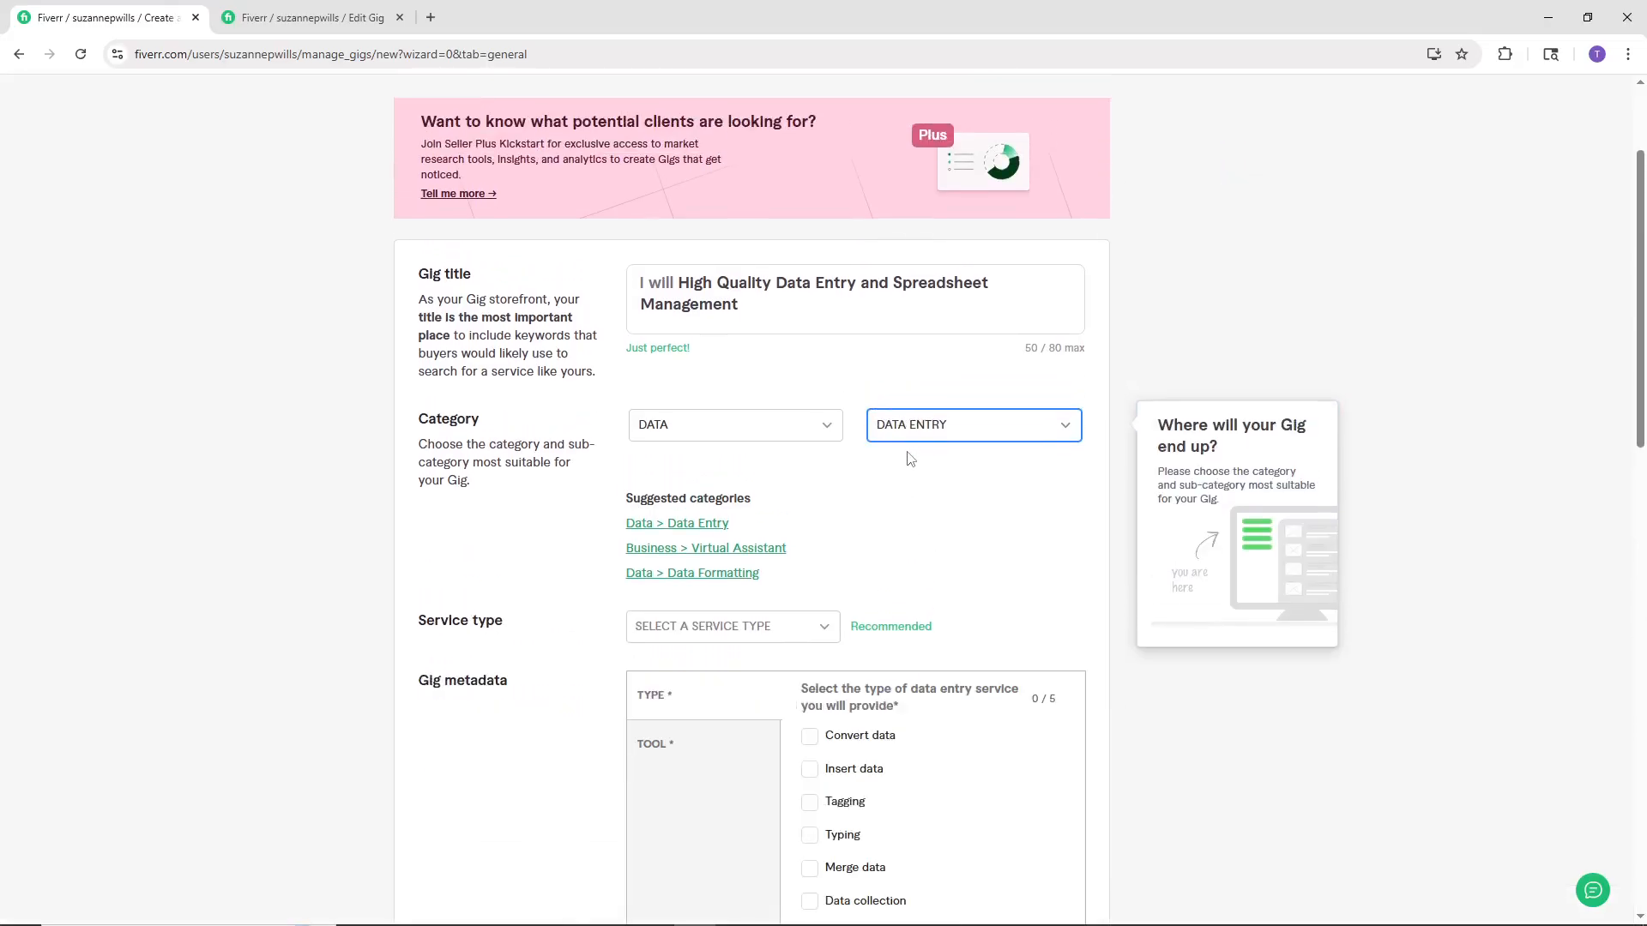
- Set the gig's service type to Web Research
scroll(909, 459, "down", 1)
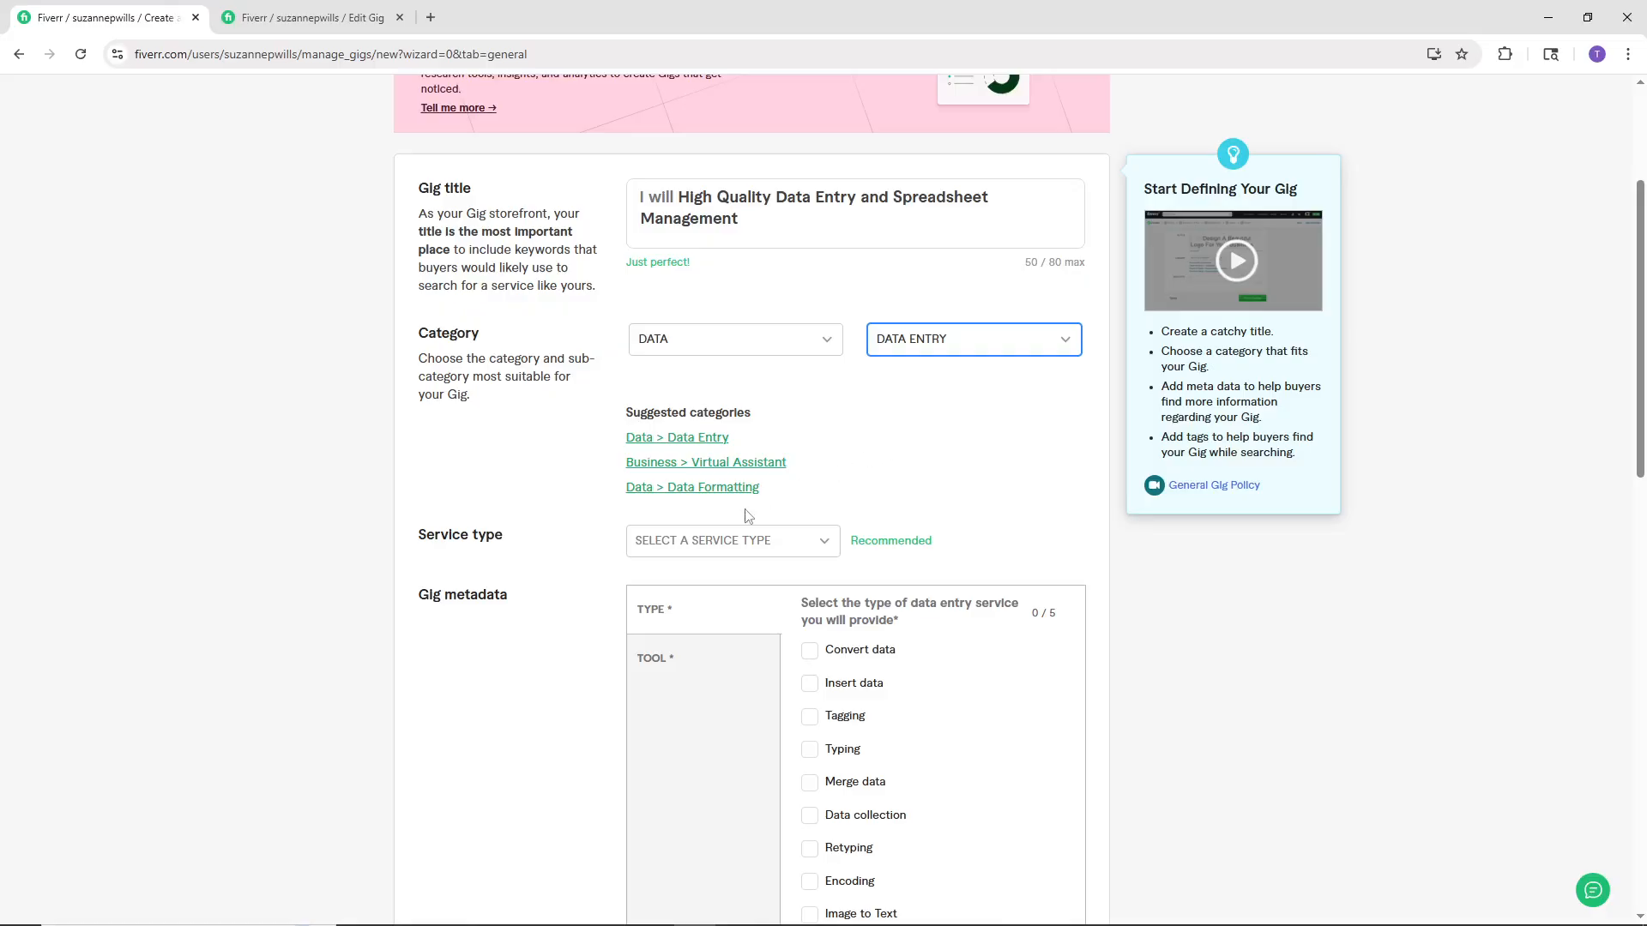
left_click(736, 542)
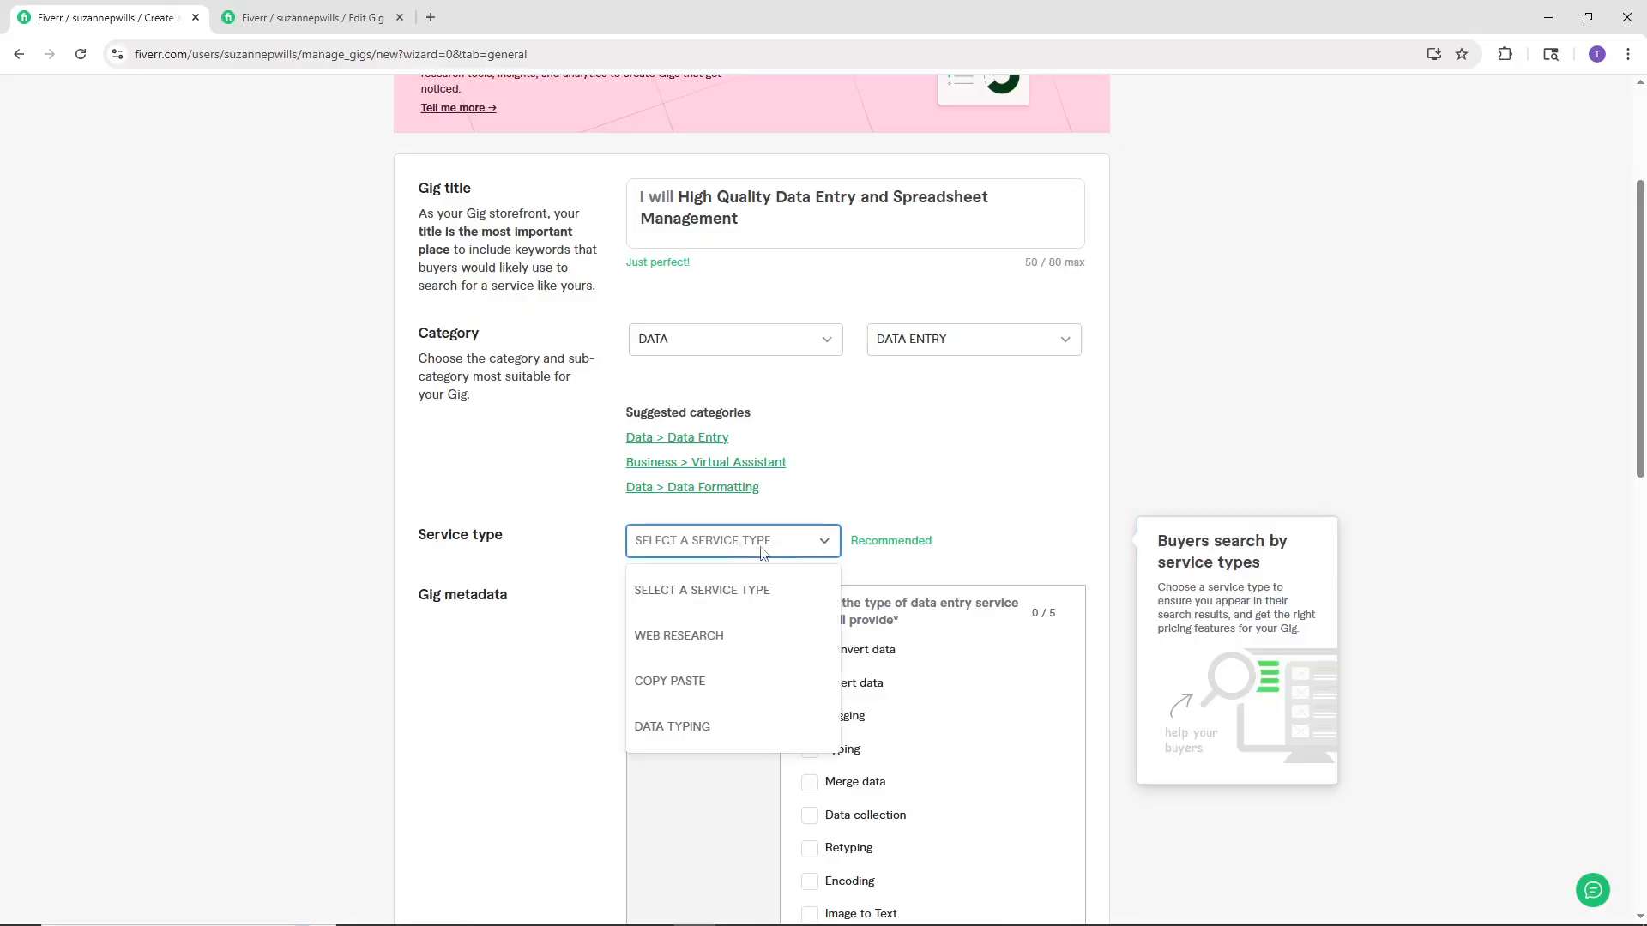
left_click(752, 643)
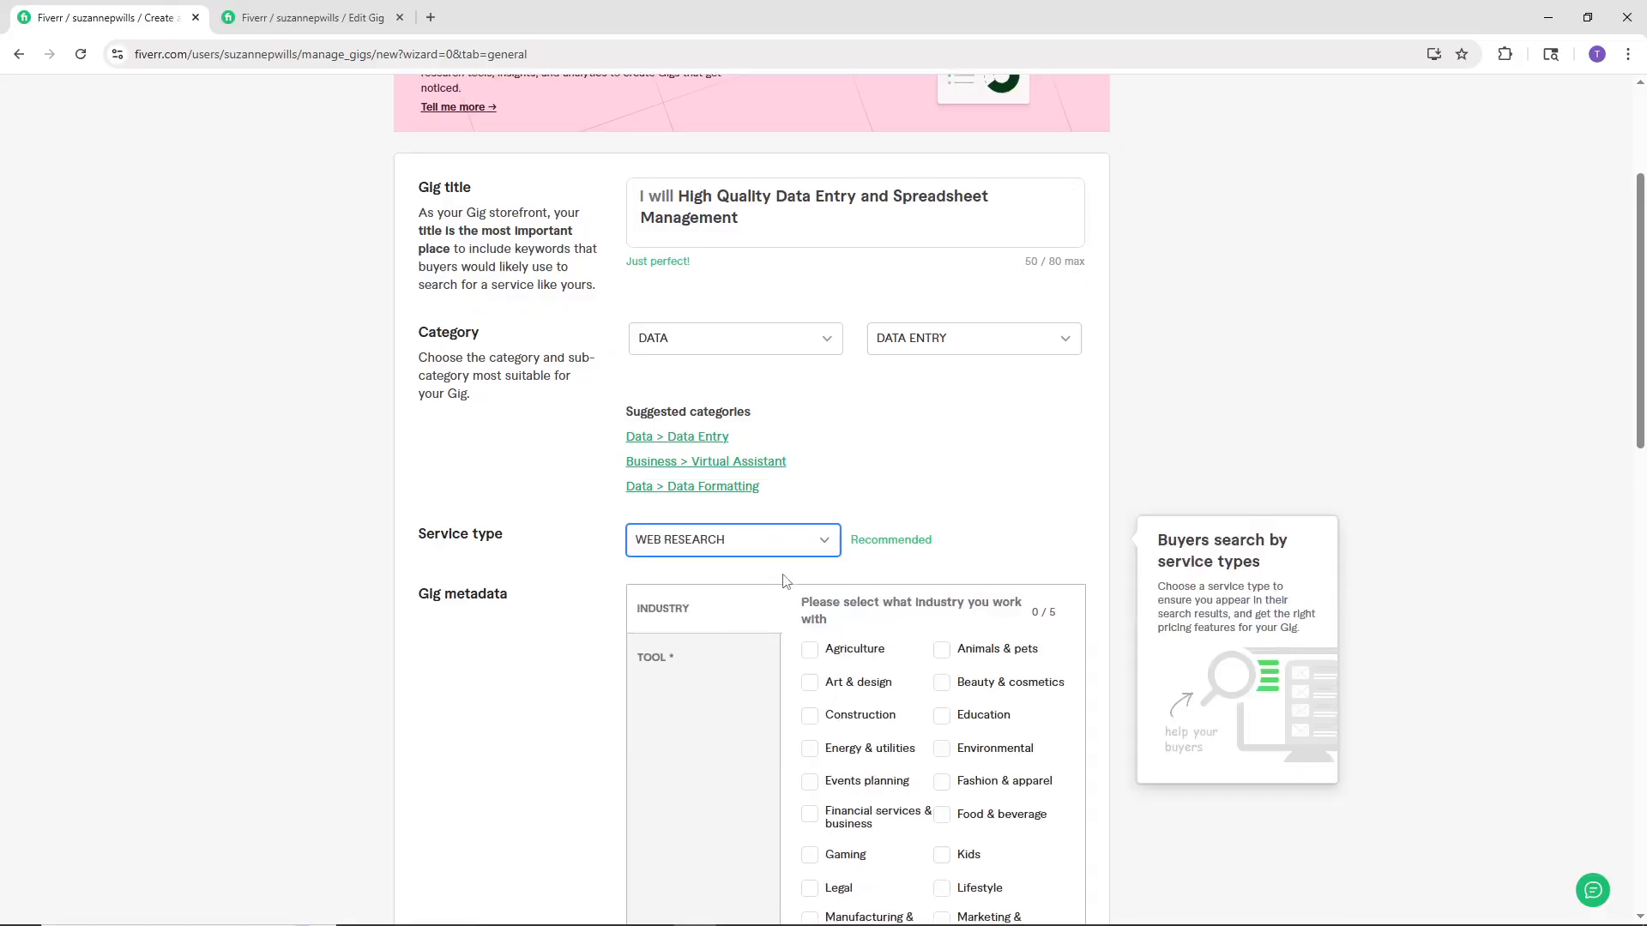
- Select Marketing & advertising, Education, Services, Gaming, and Financial services & business as the industries in the gig metadata
scroll(783, 579, "down", 1)
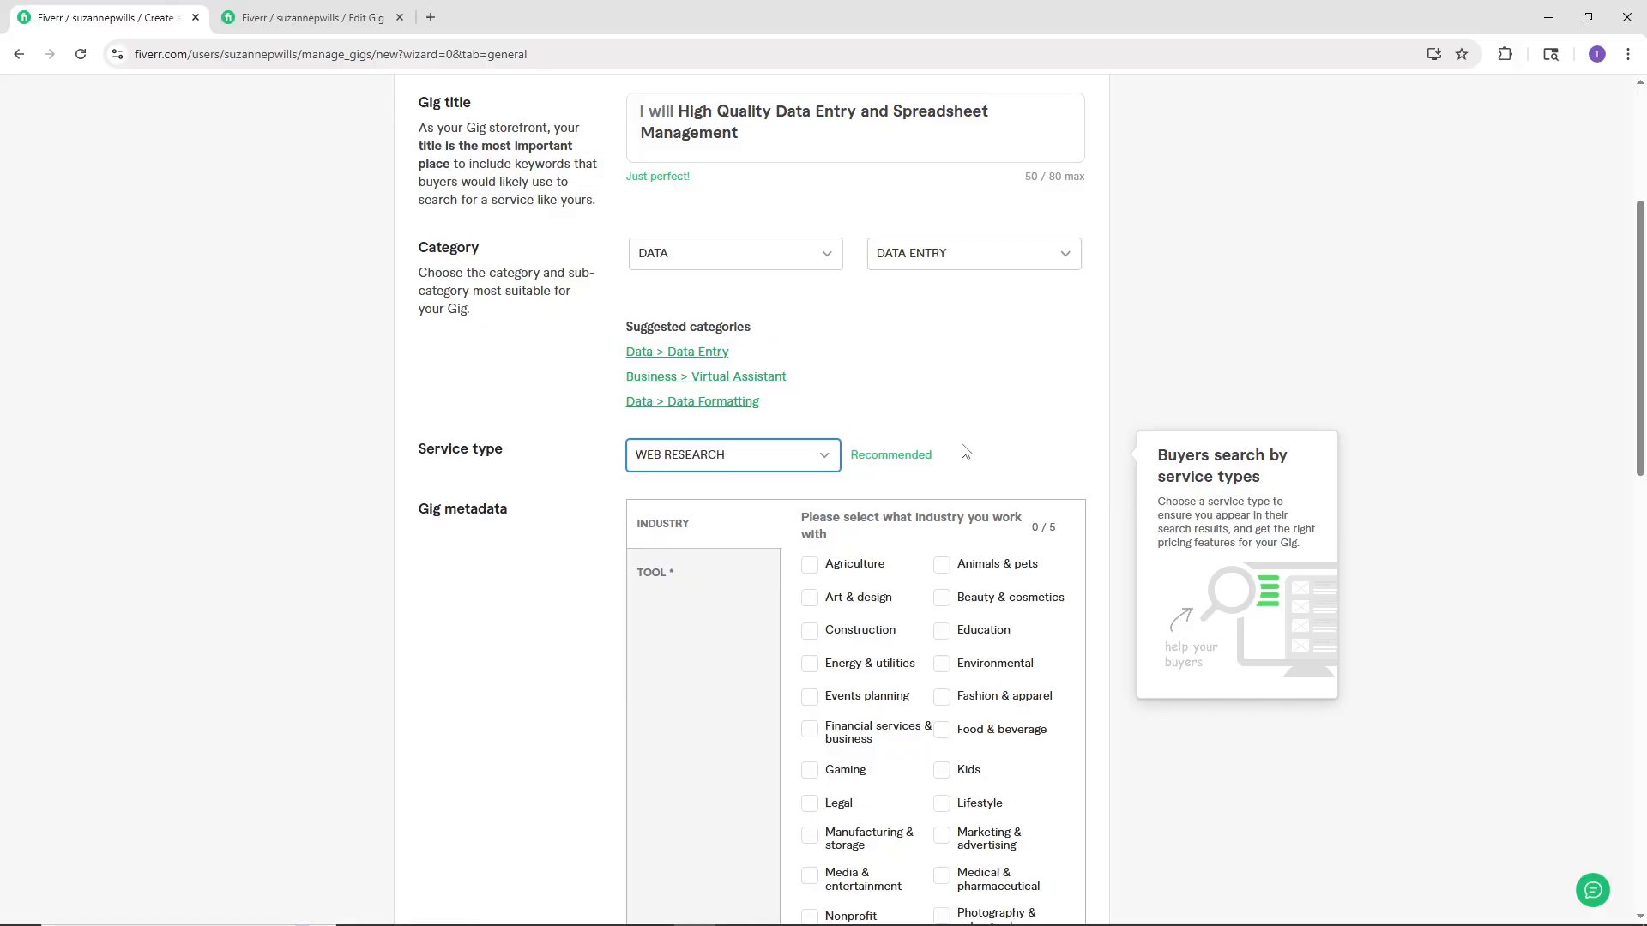
scroll(965, 451, "down", 1)
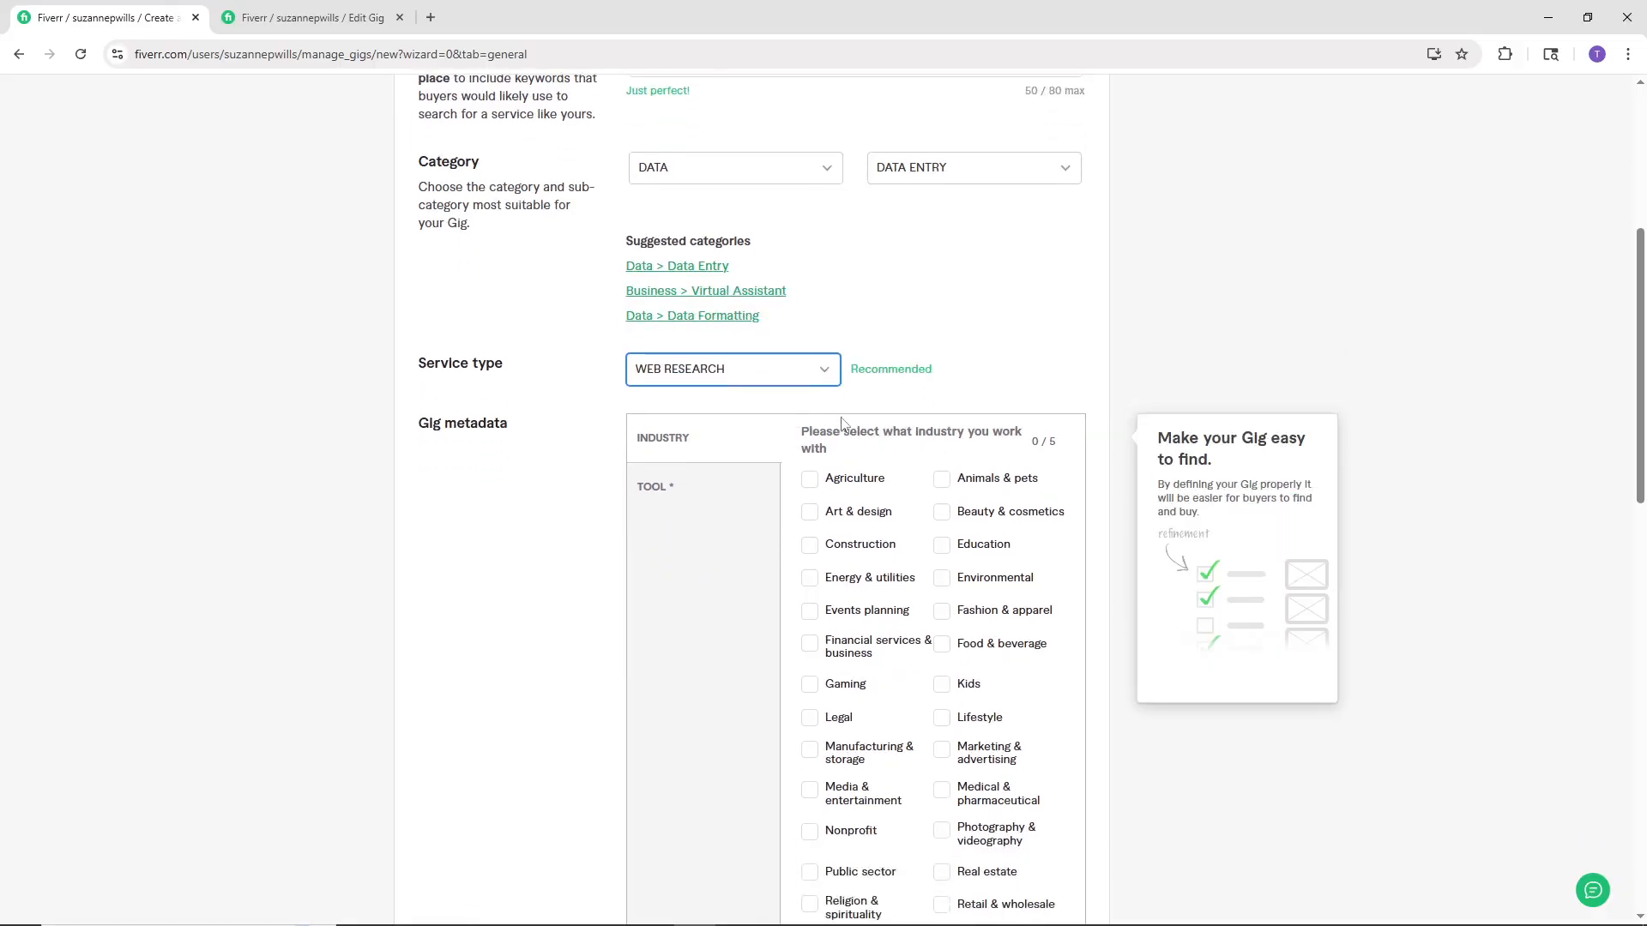
scroll(765, 500, "down", 1)
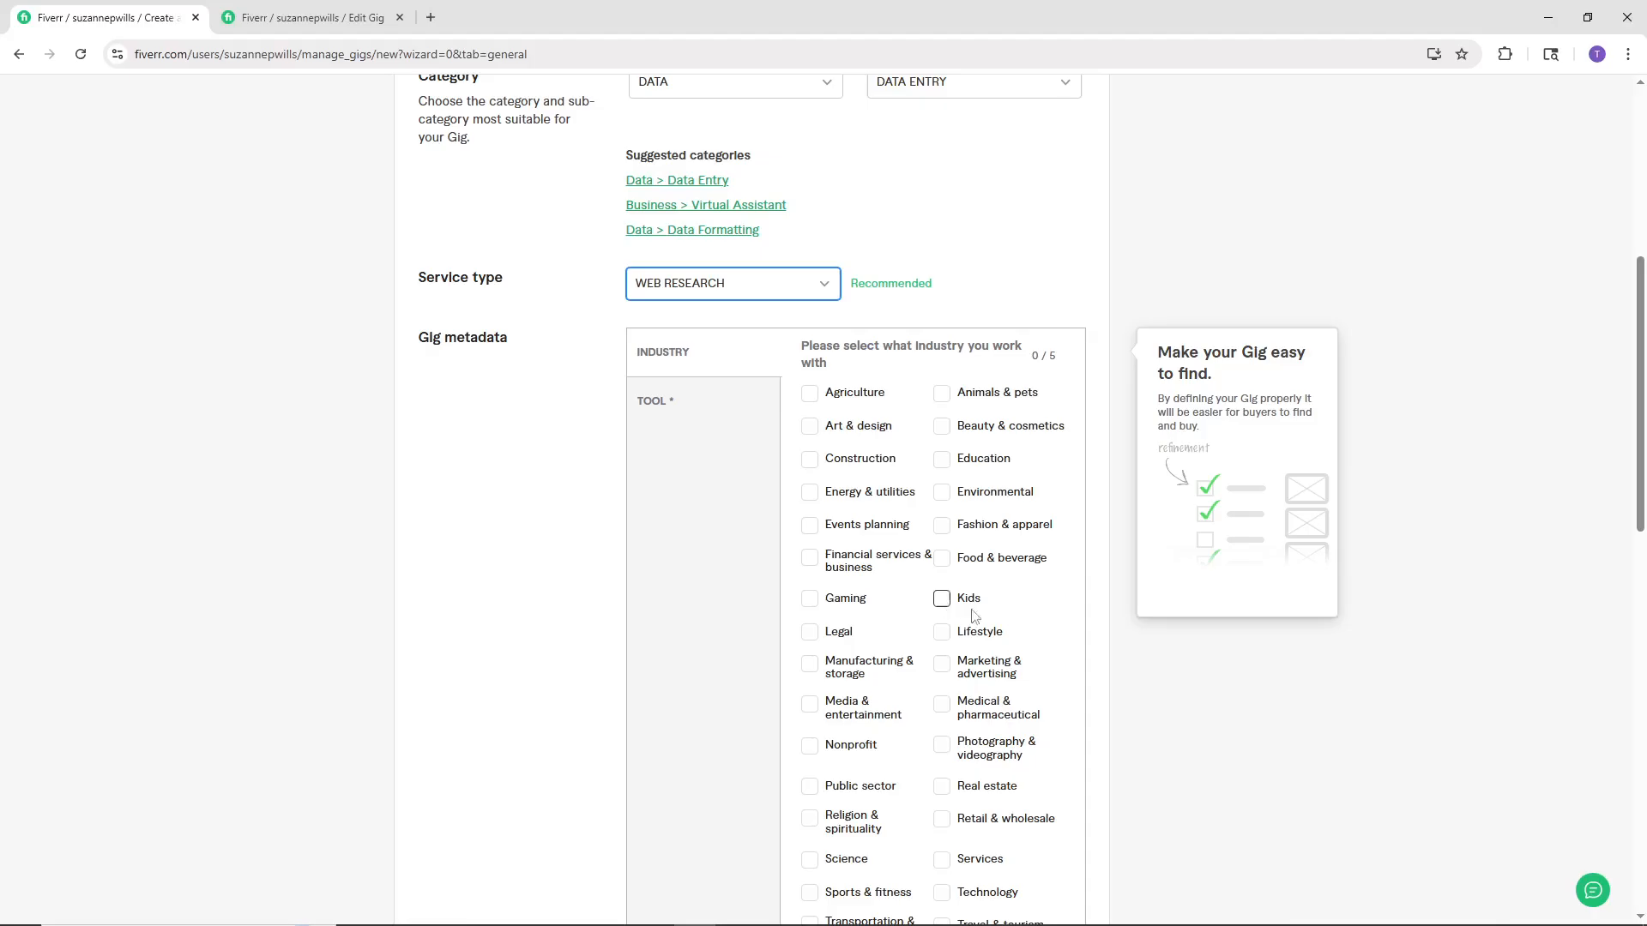
left_click(942, 666)
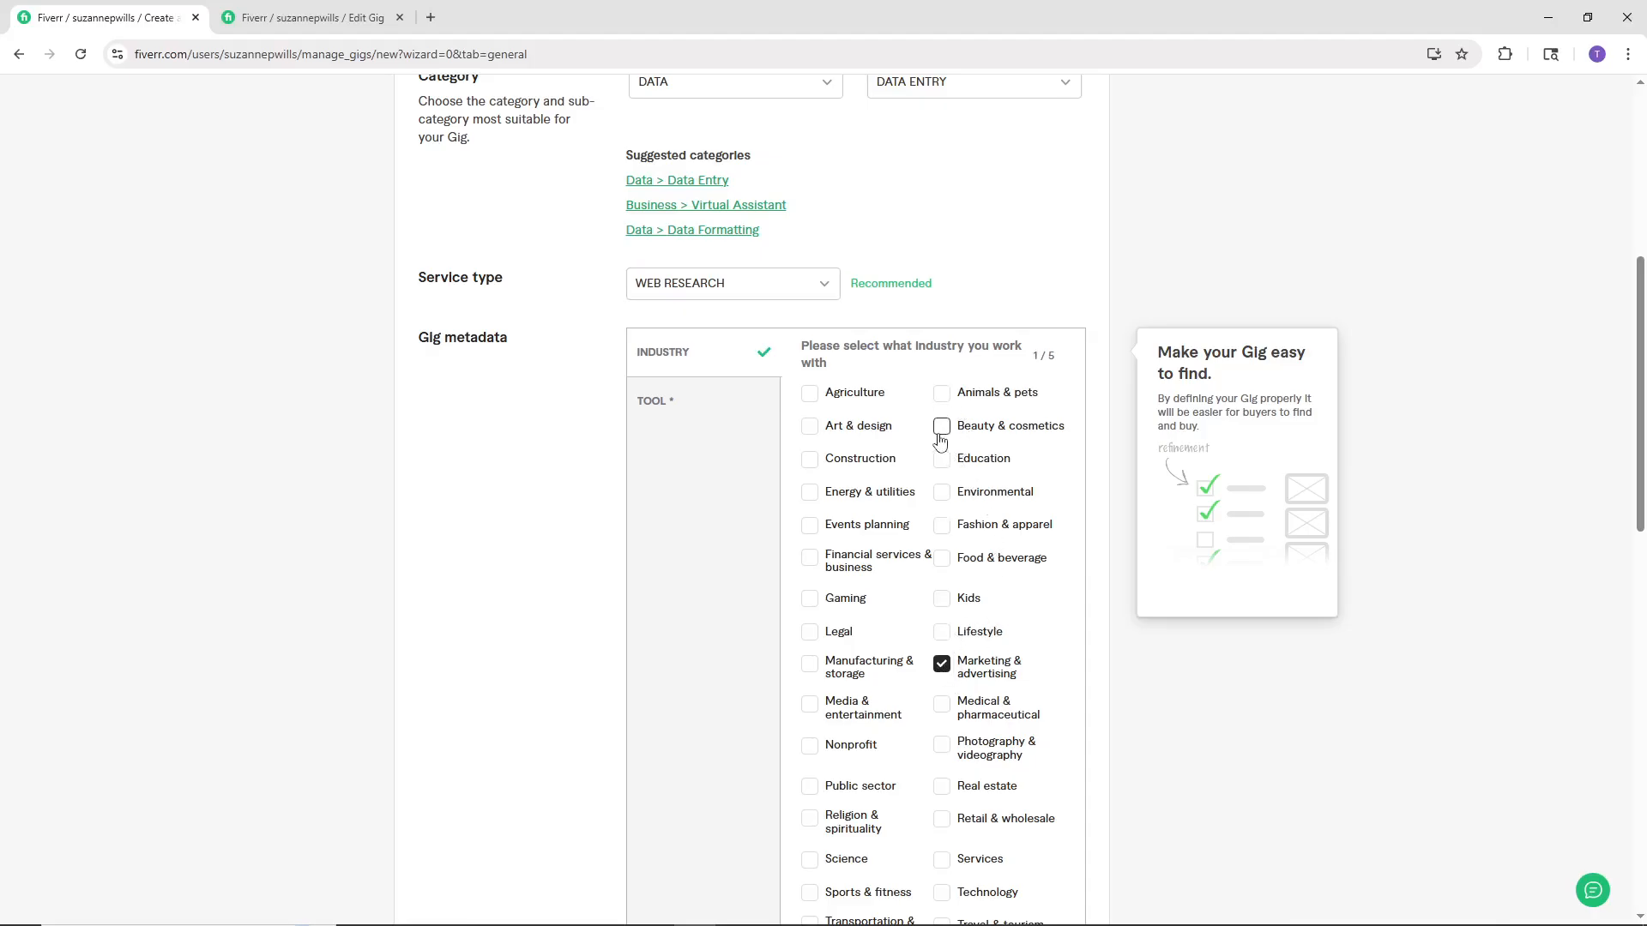
left_click(943, 463)
scroll(948, 468, "down", 2)
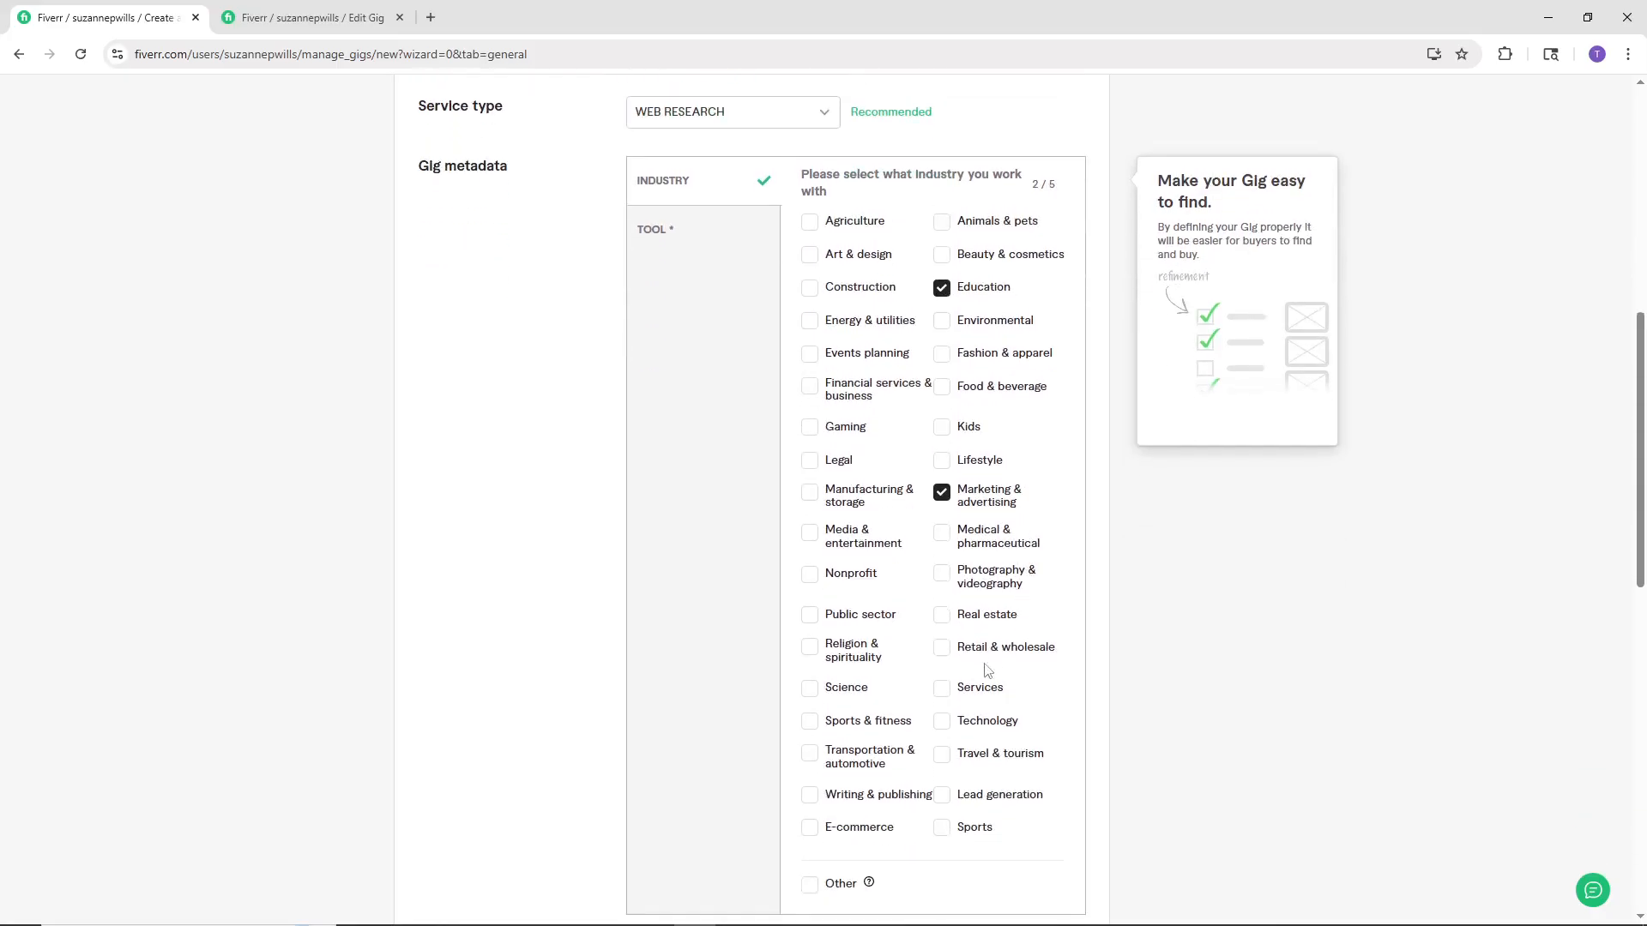
left_click(941, 689)
scroll(976, 687, "up", 2)
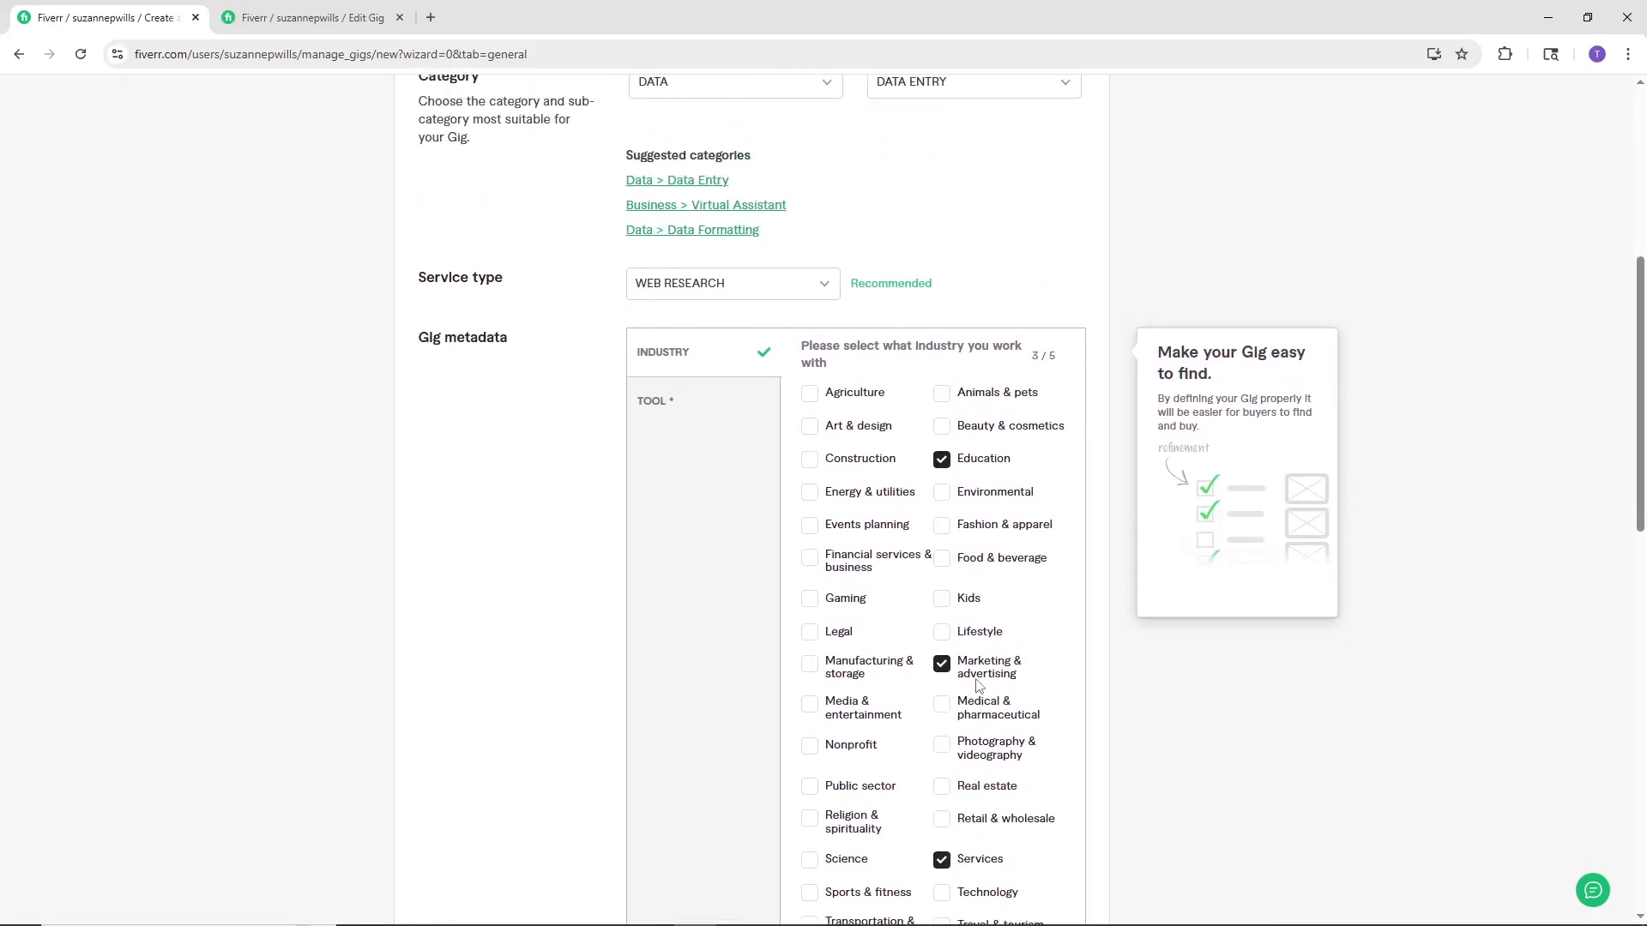
left_click(846, 598)
left_click(811, 560)
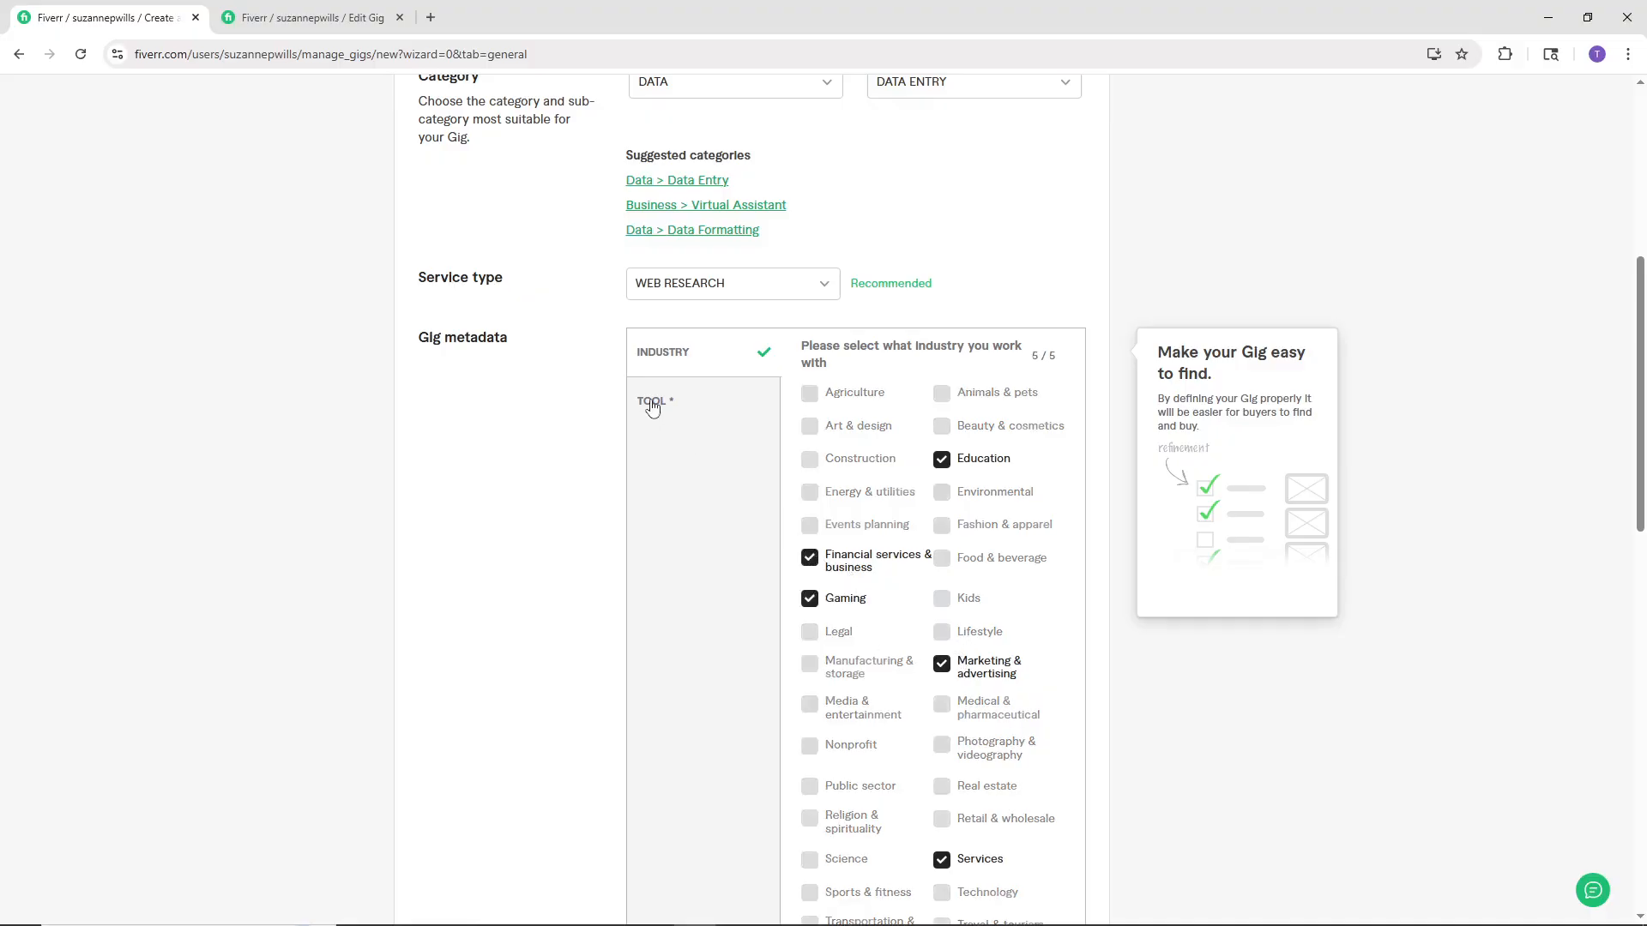
- Select Excel, Word and Google Sheets as the tools in the gig metadata
left_click(652, 404)
left_click(810, 393)
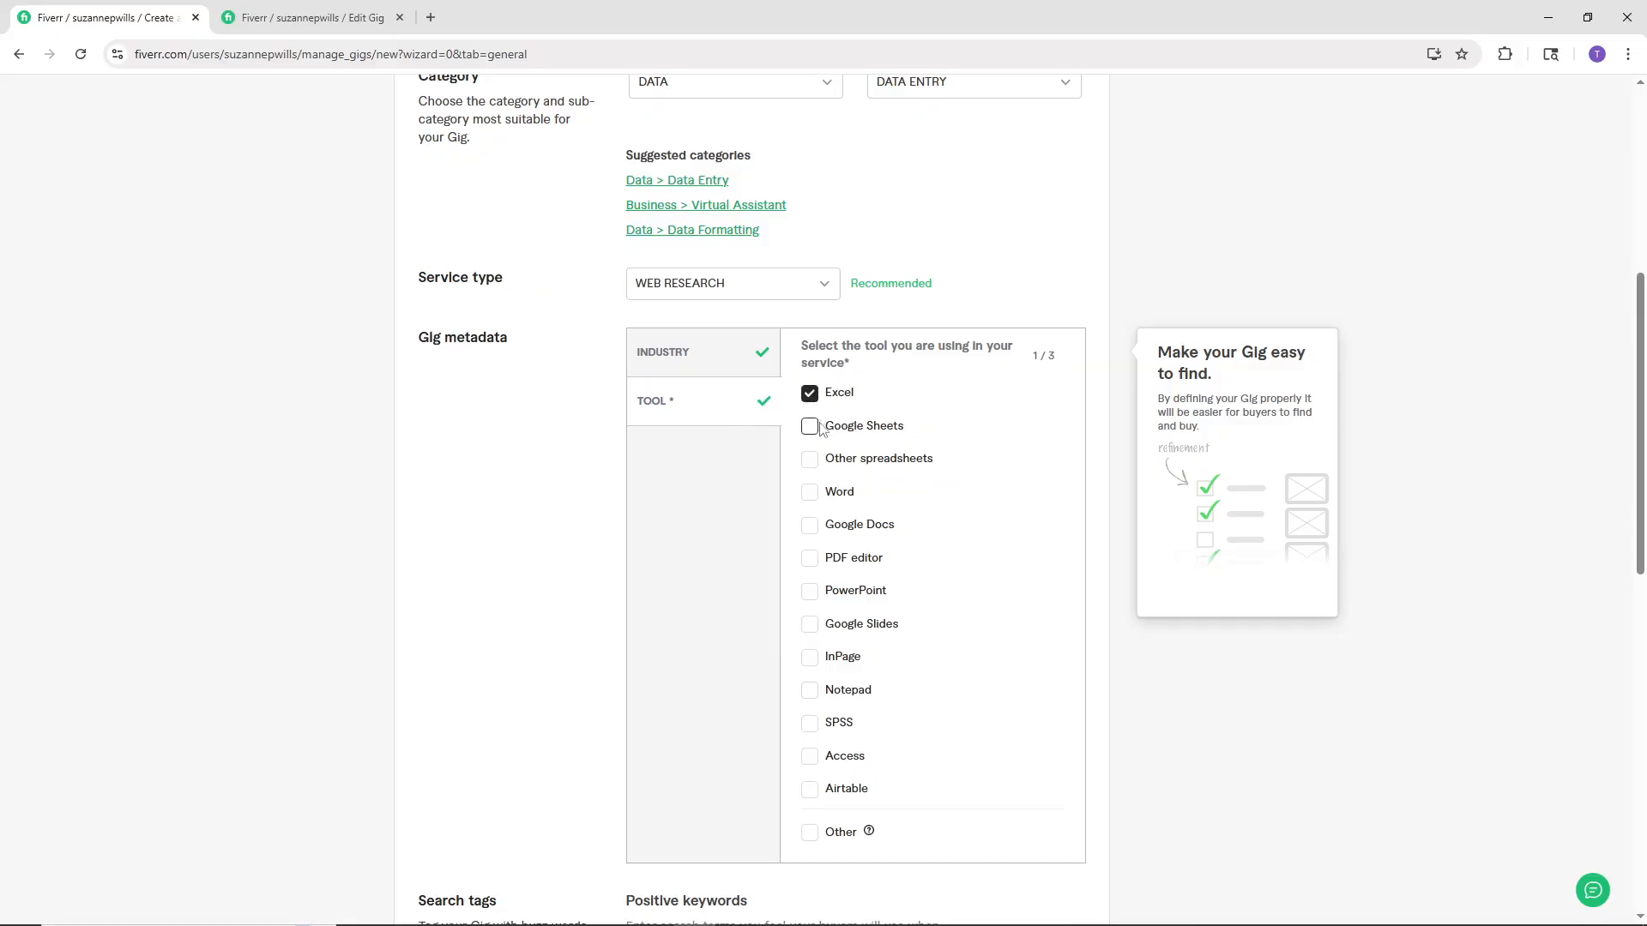
left_click(812, 494)
left_click(811, 428)
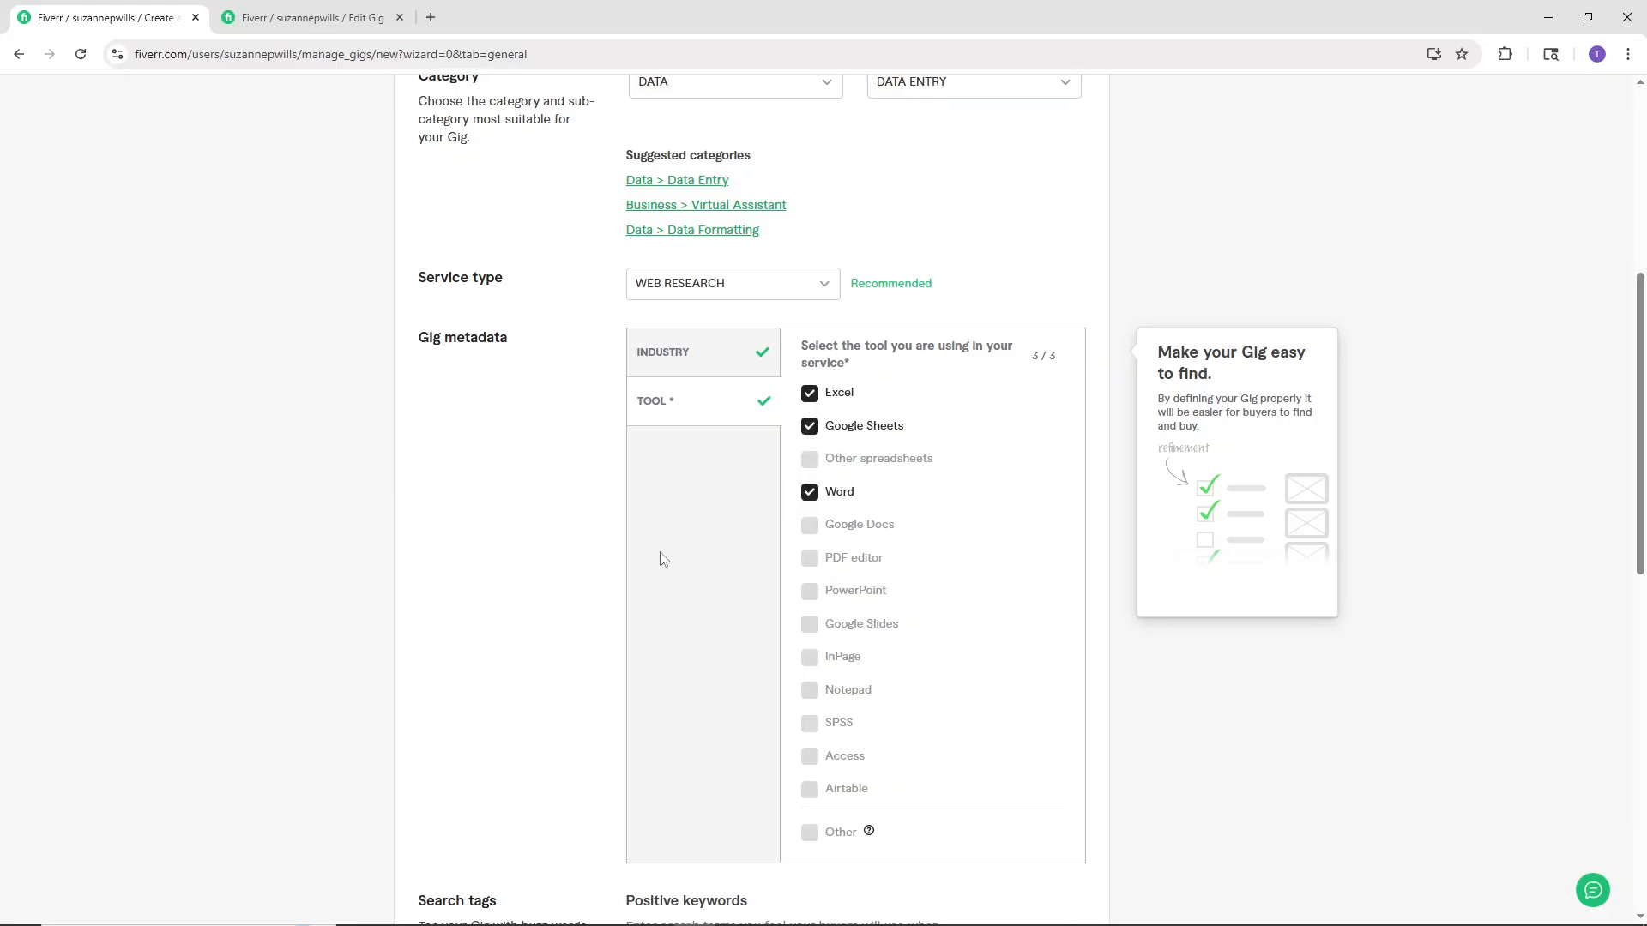
- Add the search tags data entry, data collection and data mining, and save the overview to continue to pricing
scroll(661, 558, "down", 4)
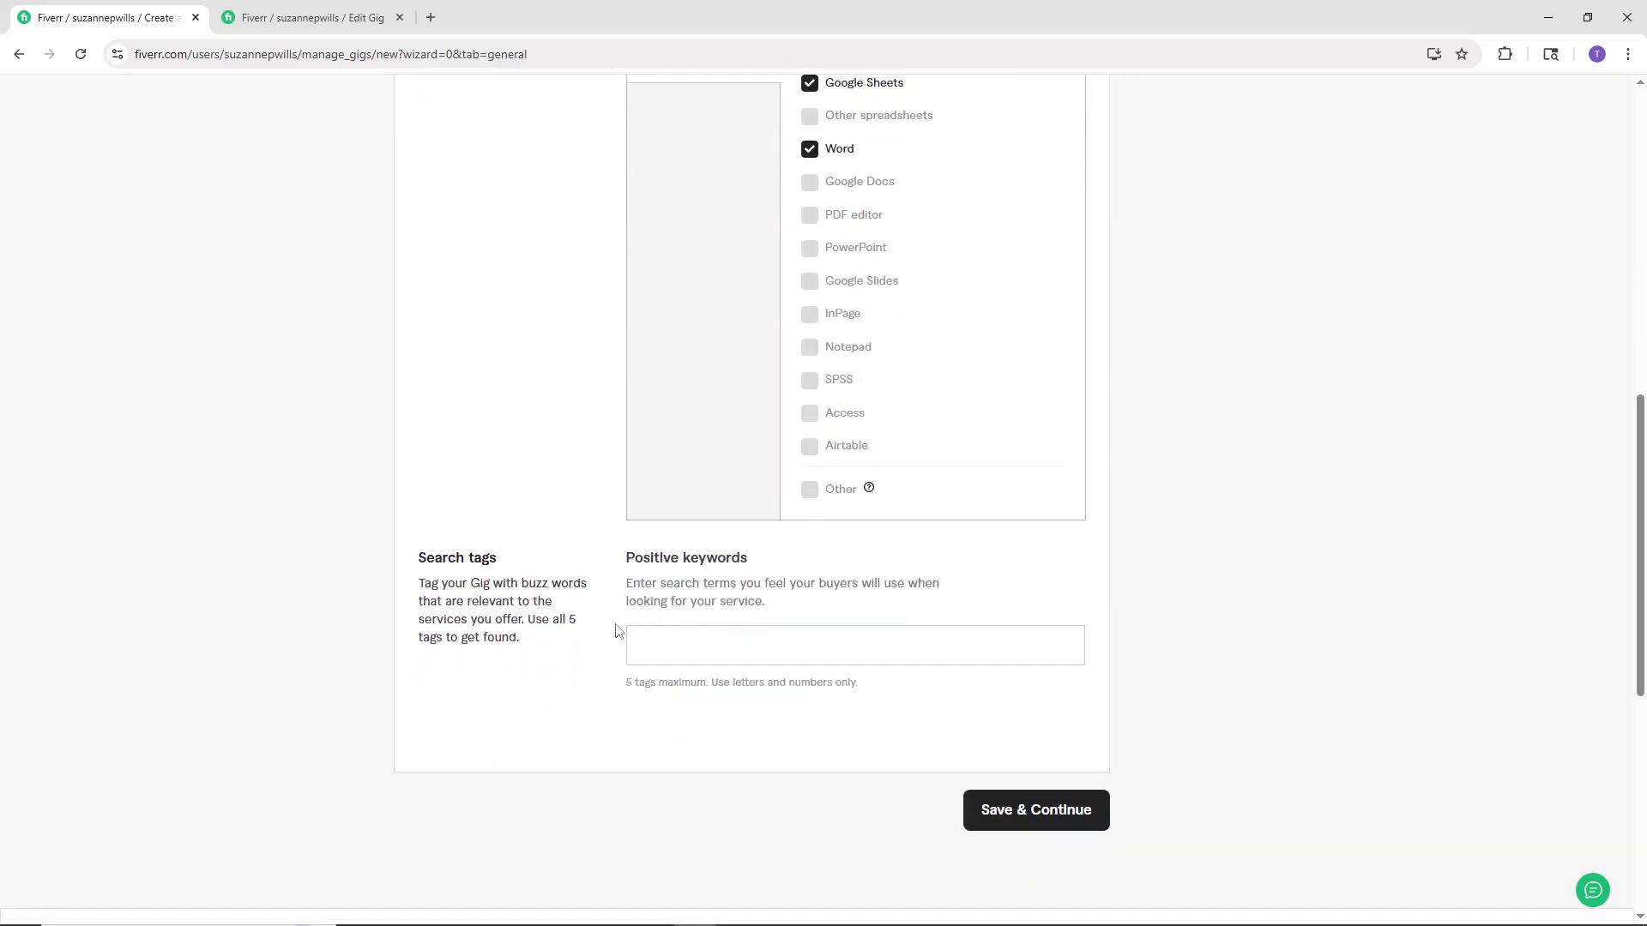
left_click(687, 650)
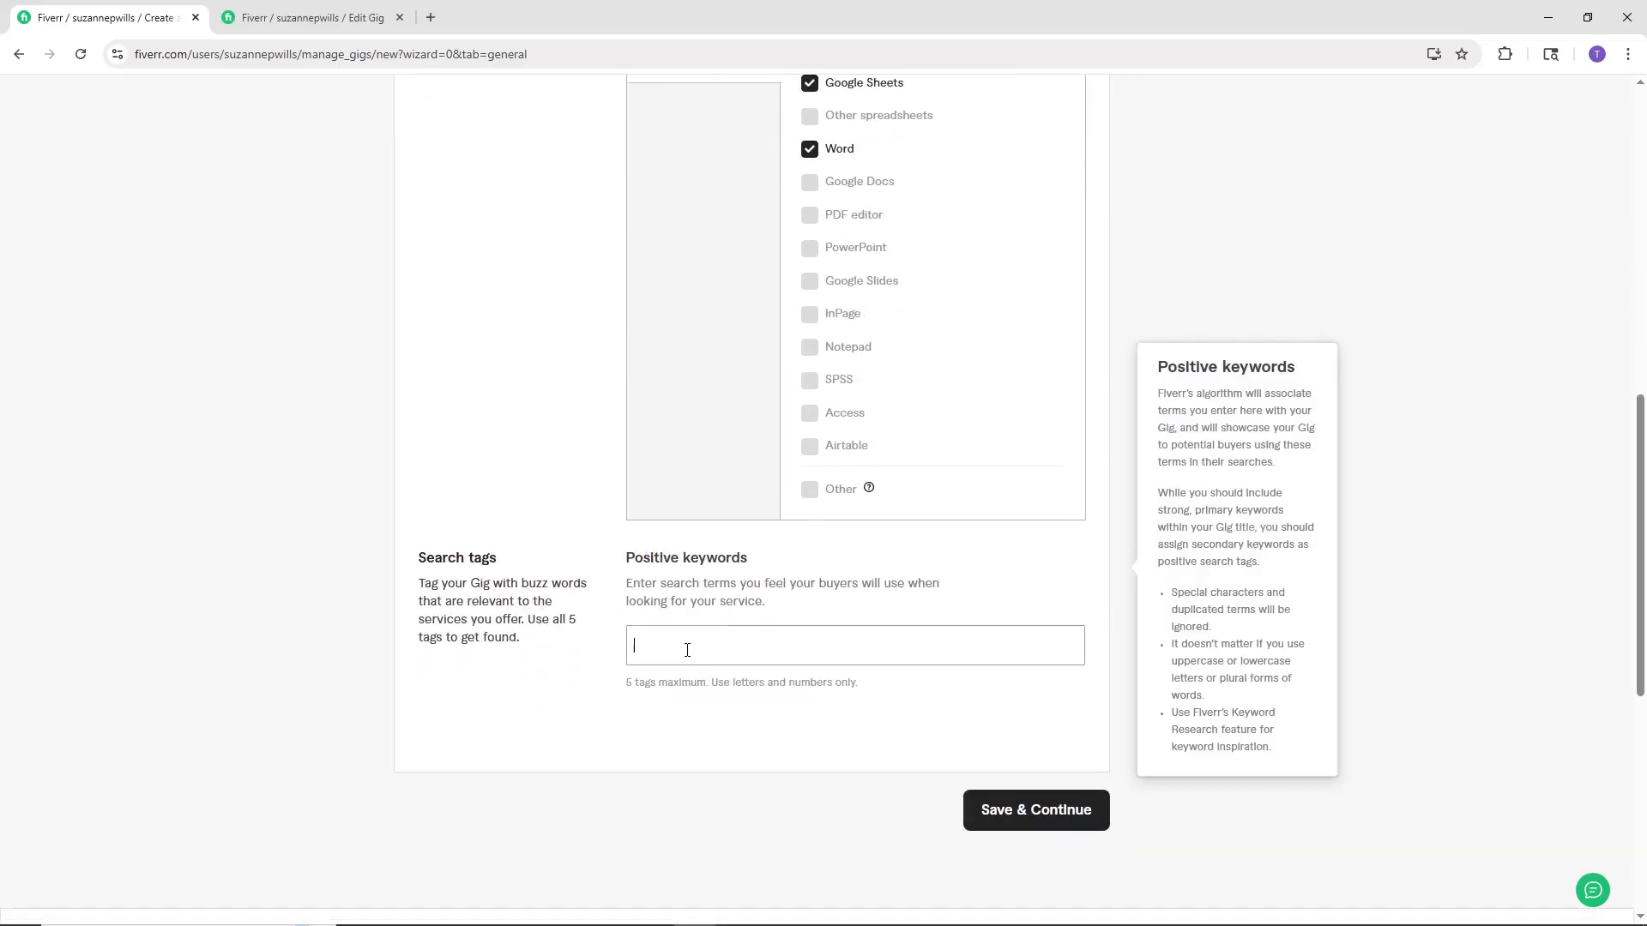
type("data e")
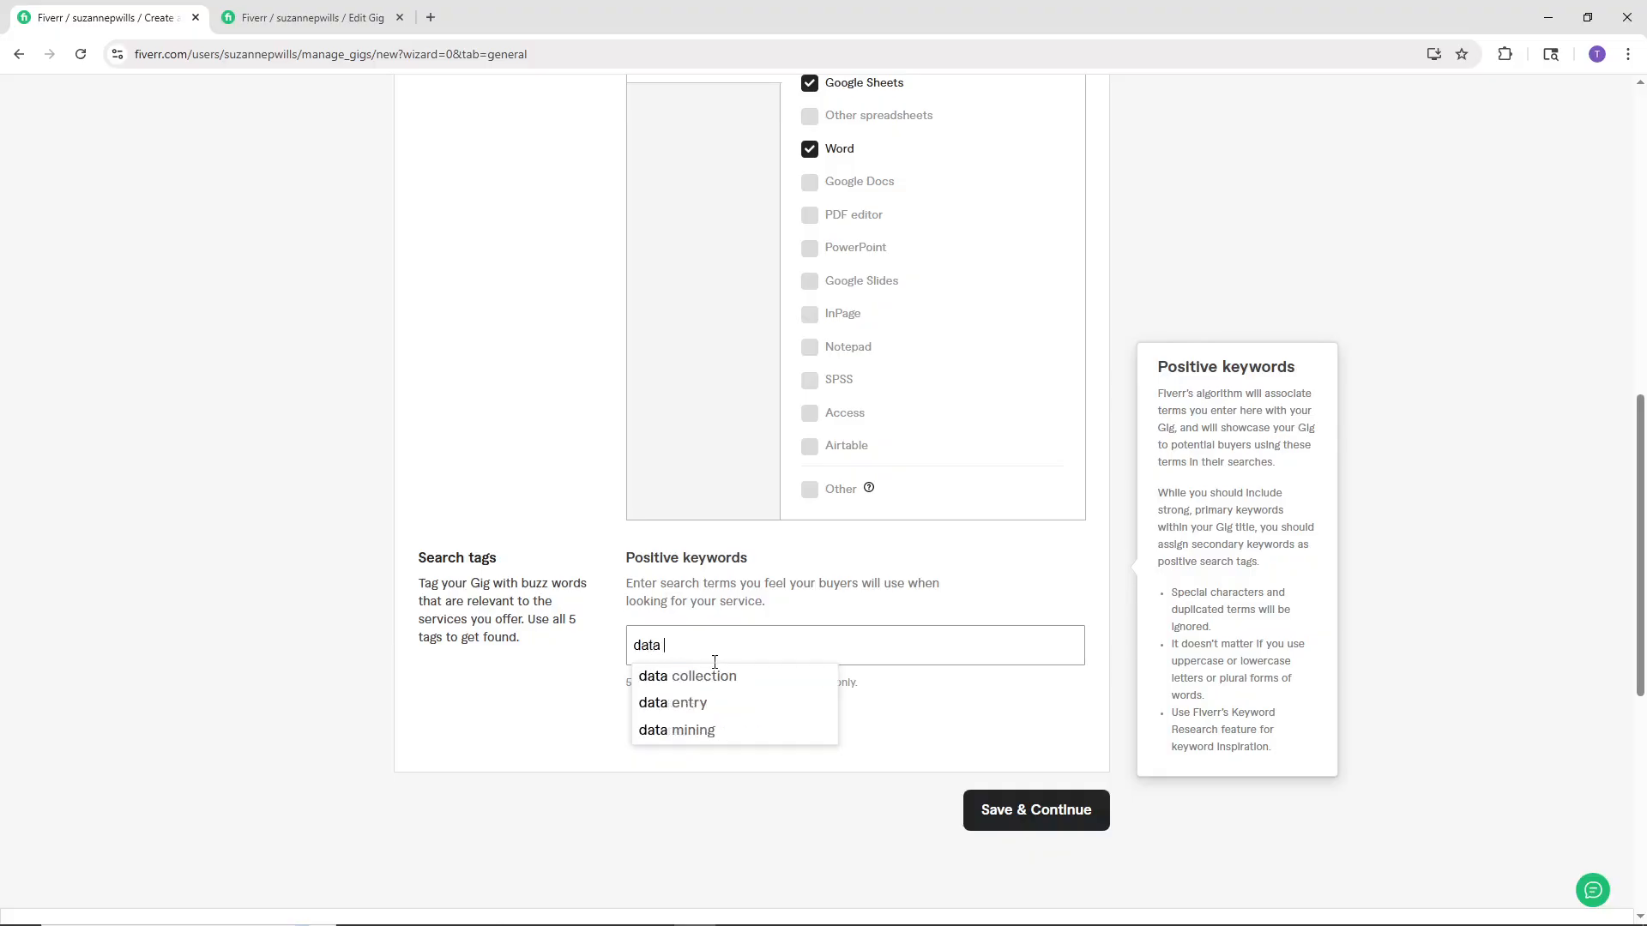
left_click(705, 678)
type("data")
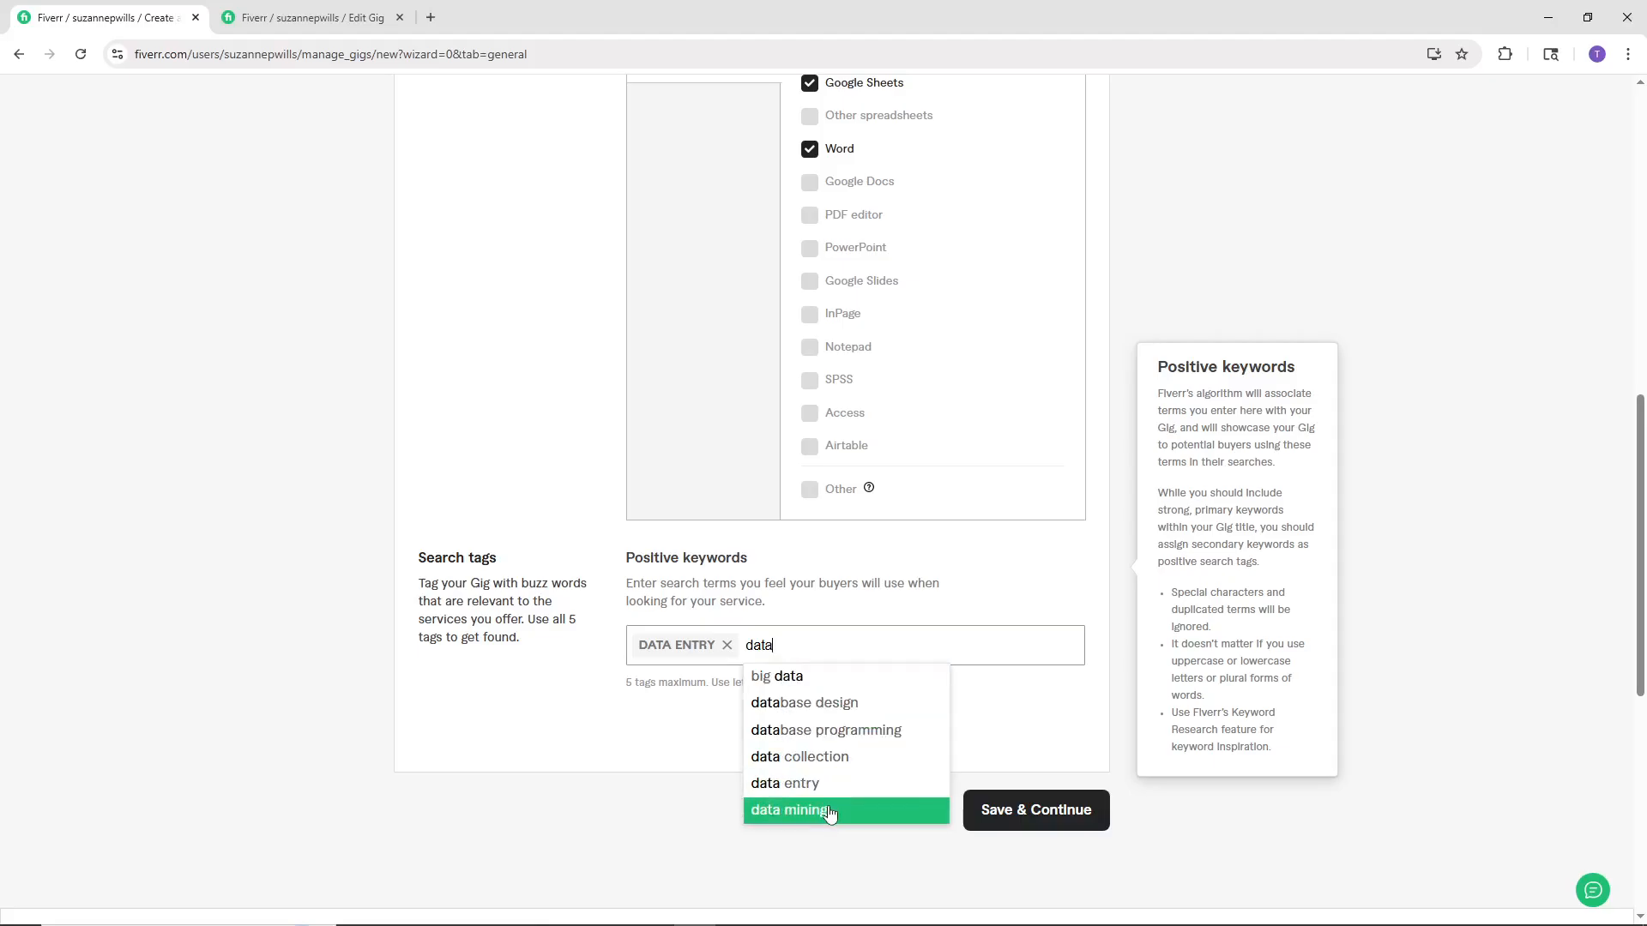
left_click(838, 757)
type("data")
left_click(964, 812)
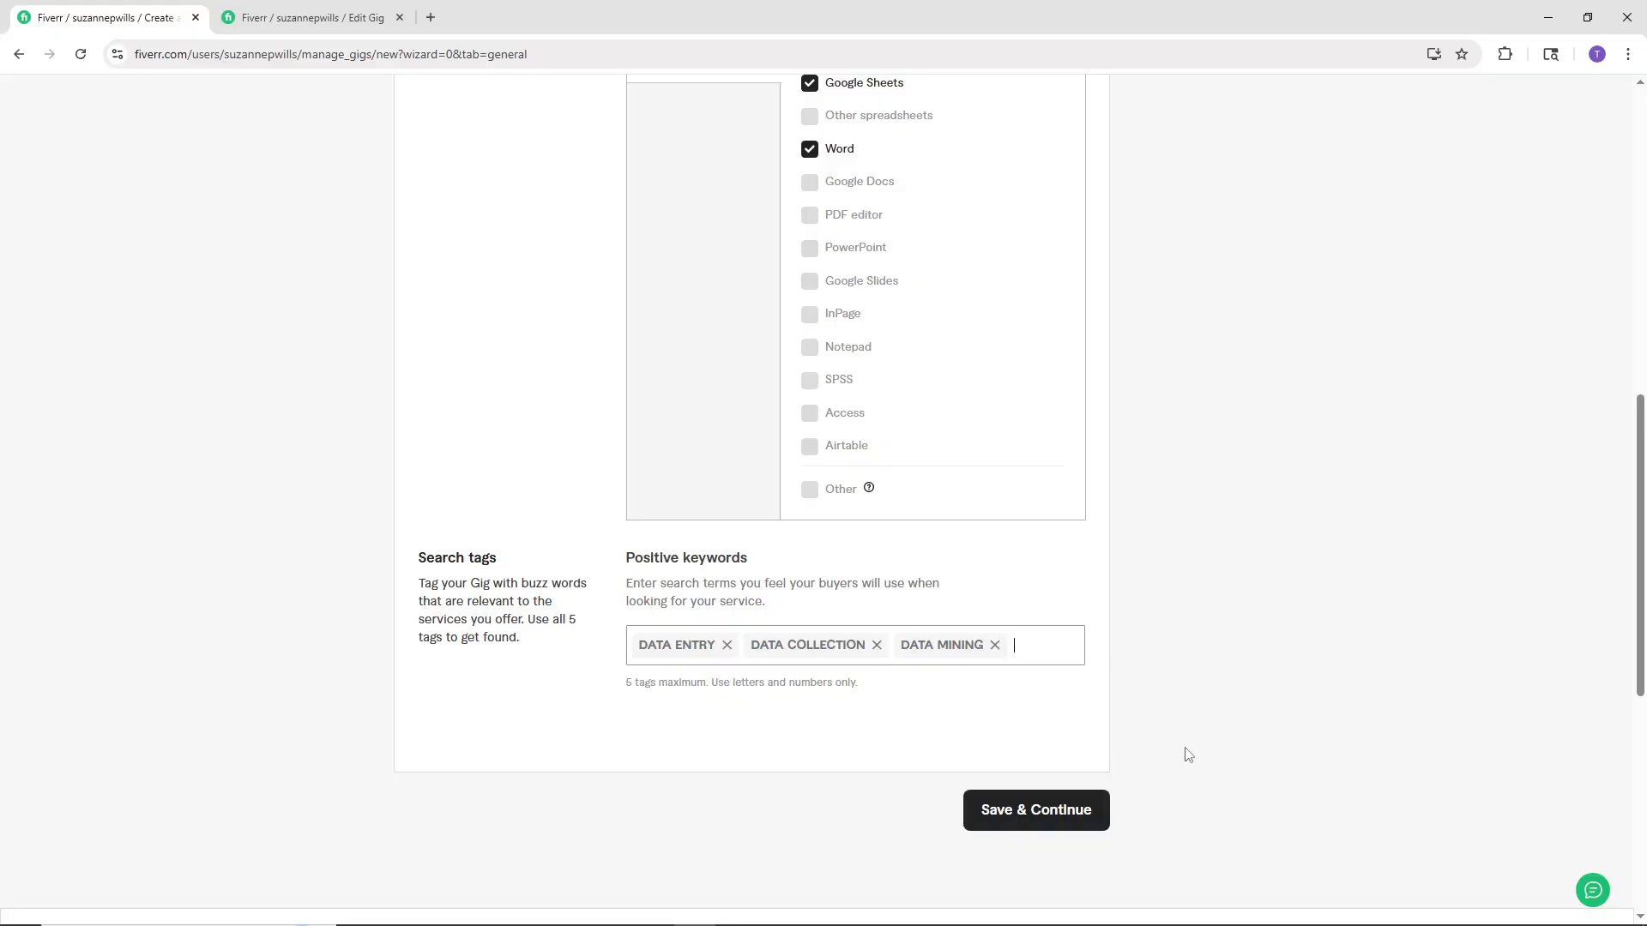
left_click(1048, 827)
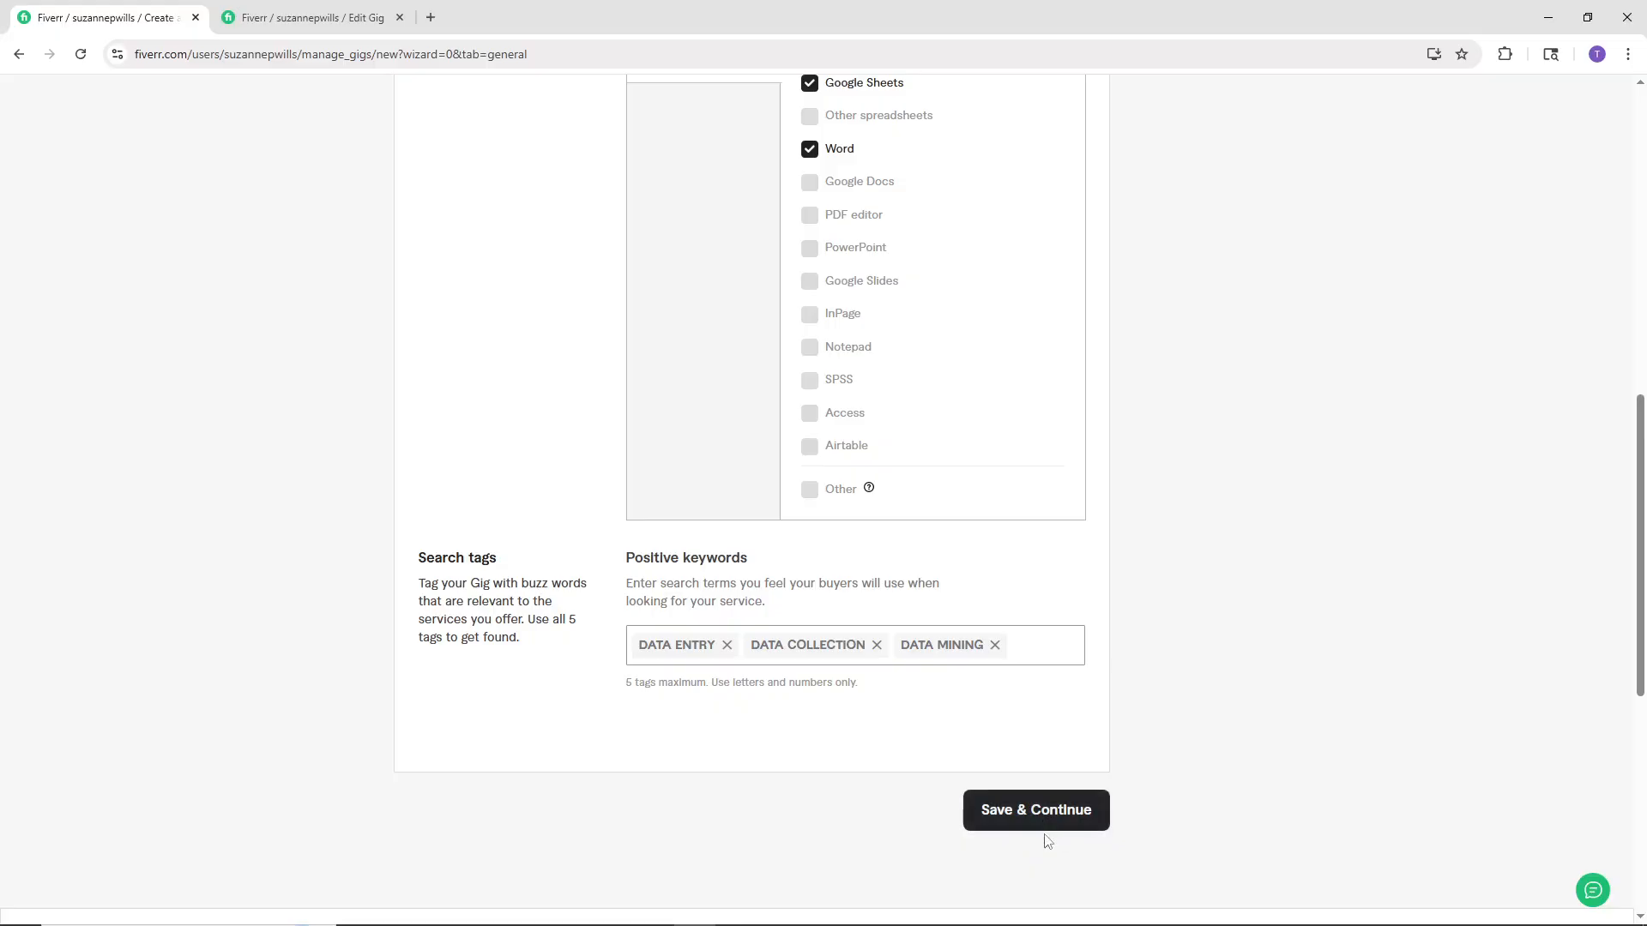